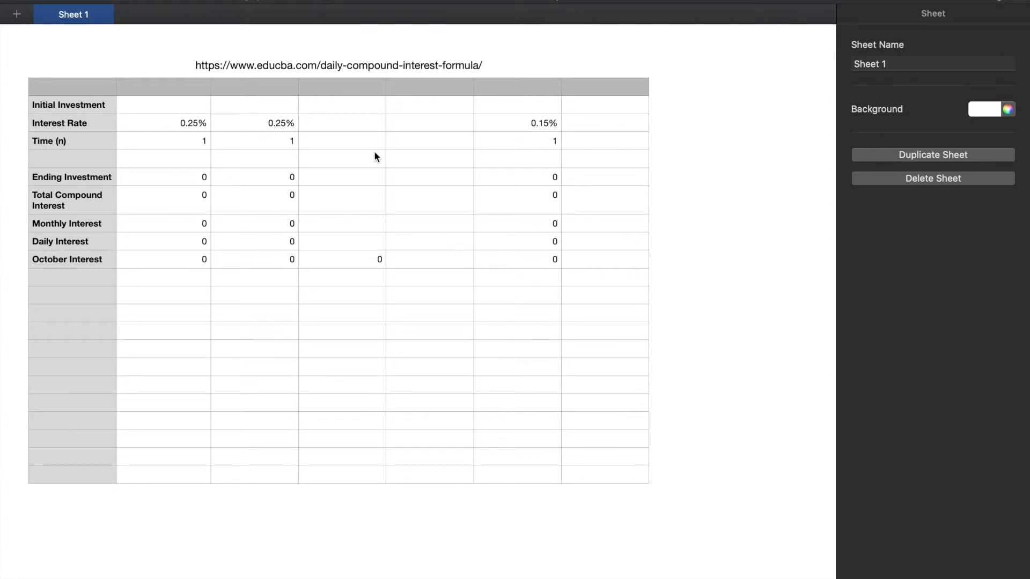
# Review the table's formula reference link and the Initial Investment and Interest Rate cells in column B
pyautogui.click(409, 69)
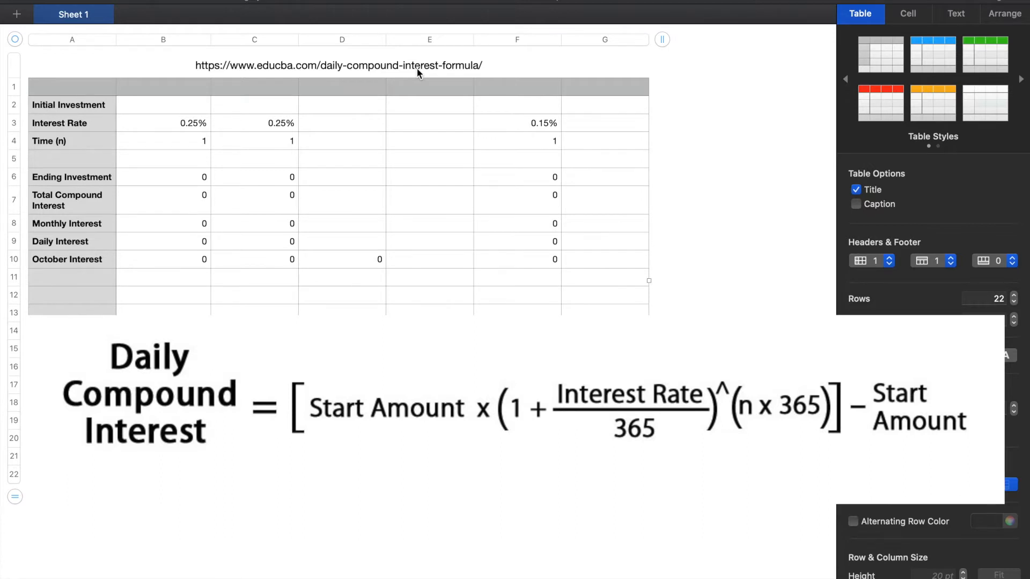
pyautogui.click(381, 65)
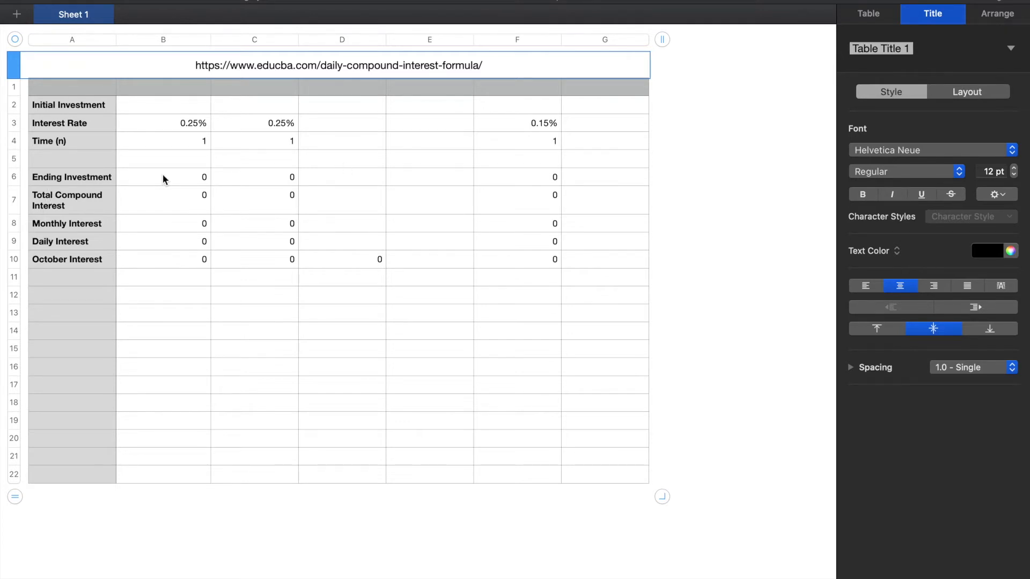
pyautogui.click(166, 113)
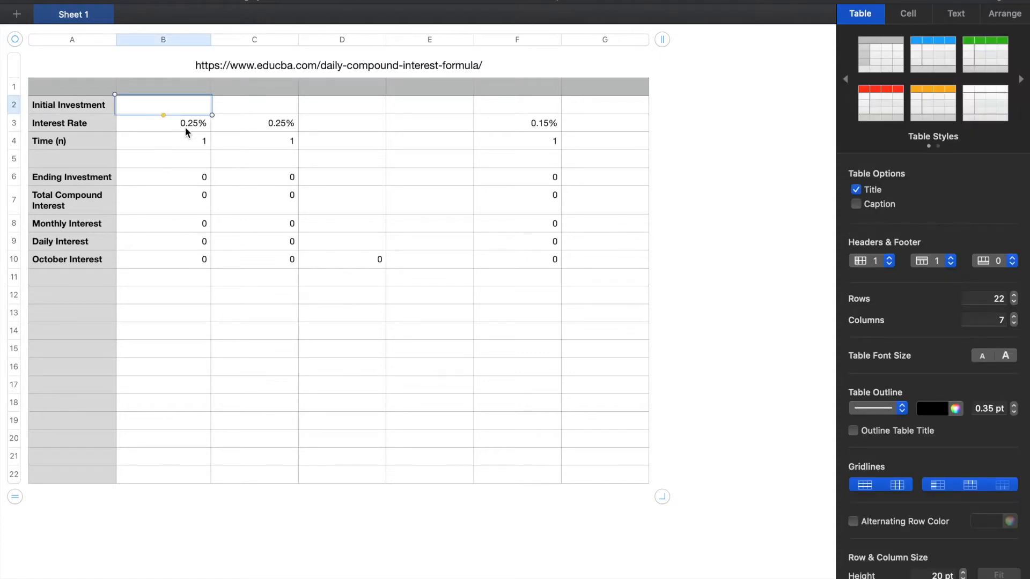
pyautogui.click(184, 124)
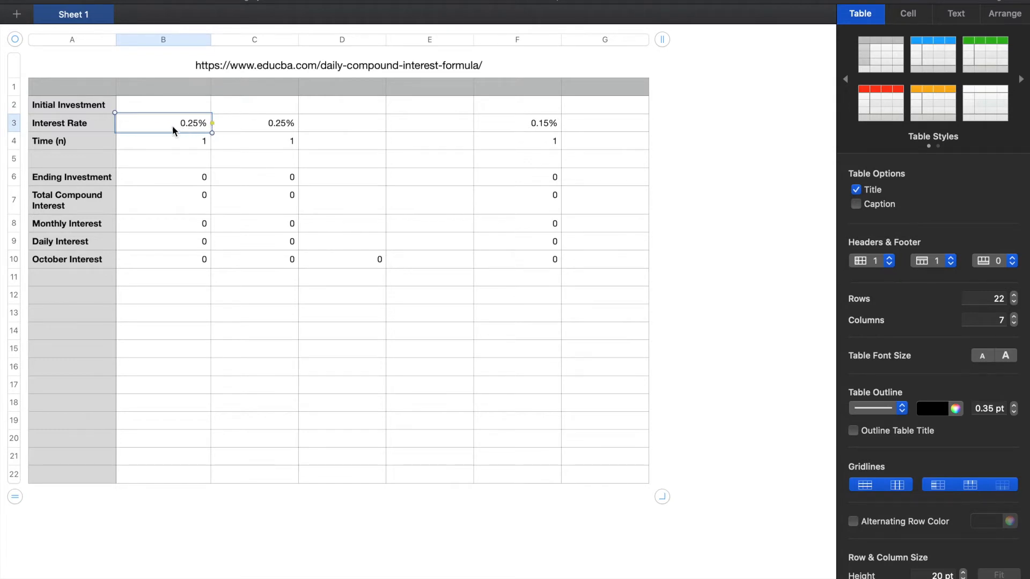
pyautogui.press('Left')
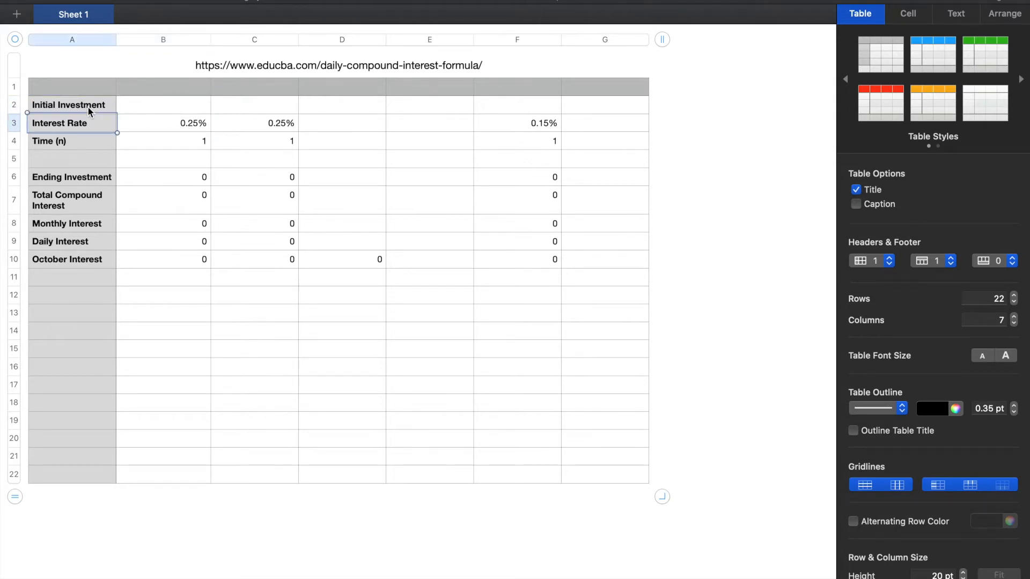
pyautogui.press('Down')
pyautogui.press('Up')
pyautogui.press('Up')
pyautogui.press('Down')
pyautogui.press('Up')
pyautogui.press('Up')
pyautogui.press('Down')
pyautogui.press('Down')
pyautogui.press('Up')
pyautogui.press('Down')
pyautogui.press('Up')
pyautogui.press('Right')
pyautogui.press('Left')
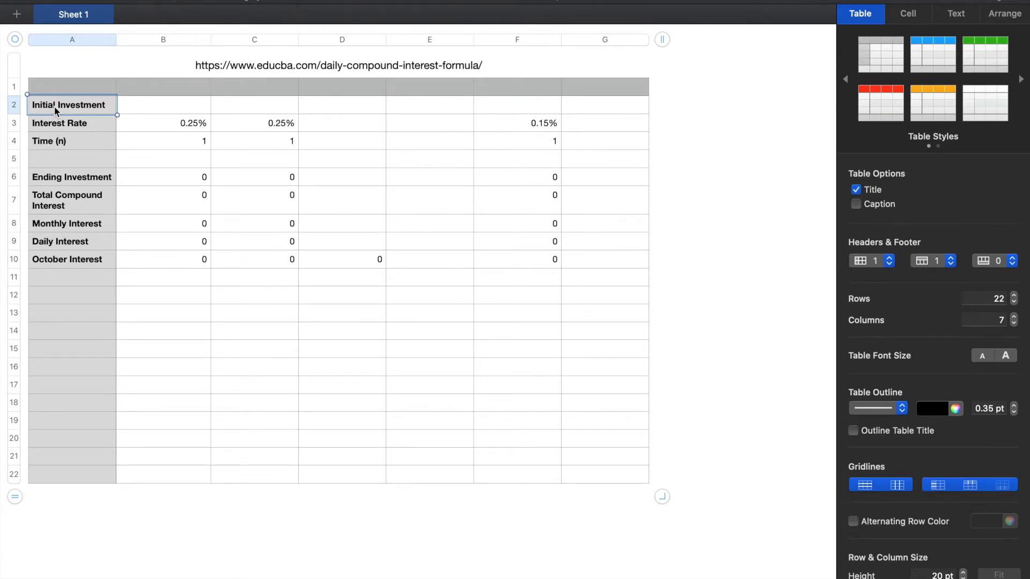
# Compare the Initial Investment and Interest Rate cells across columns B to F
pyautogui.press('Right')
pyautogui.press('Left')
pyautogui.press('Right')
pyautogui.press('Left')
pyautogui.press('Right')
pyautogui.press('Right')
pyautogui.press('Left')
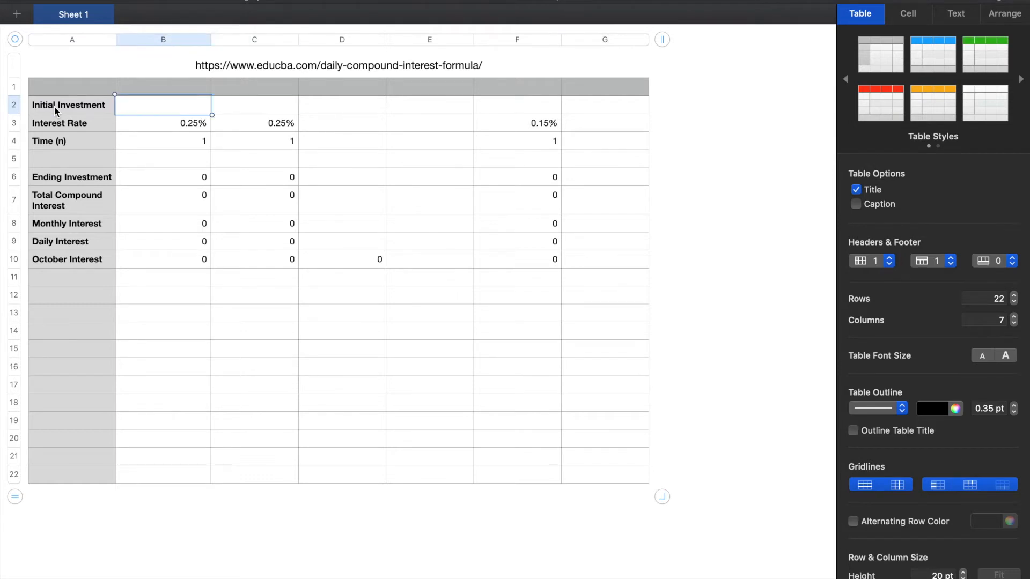
pyautogui.press('Right')
pyautogui.press('Left')
pyautogui.press('Right')
pyautogui.press('Right')
pyautogui.press('Right')
pyautogui.press('Right')
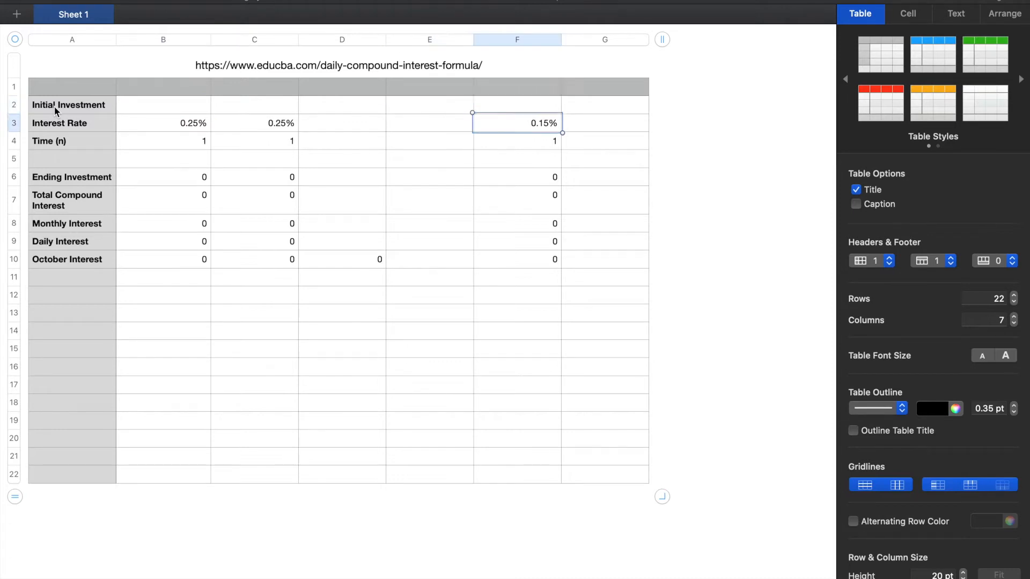
pyautogui.press('Left')
pyautogui.press('Left')
pyautogui.press('Left')
pyautogui.press('Left')
pyautogui.press('Left')
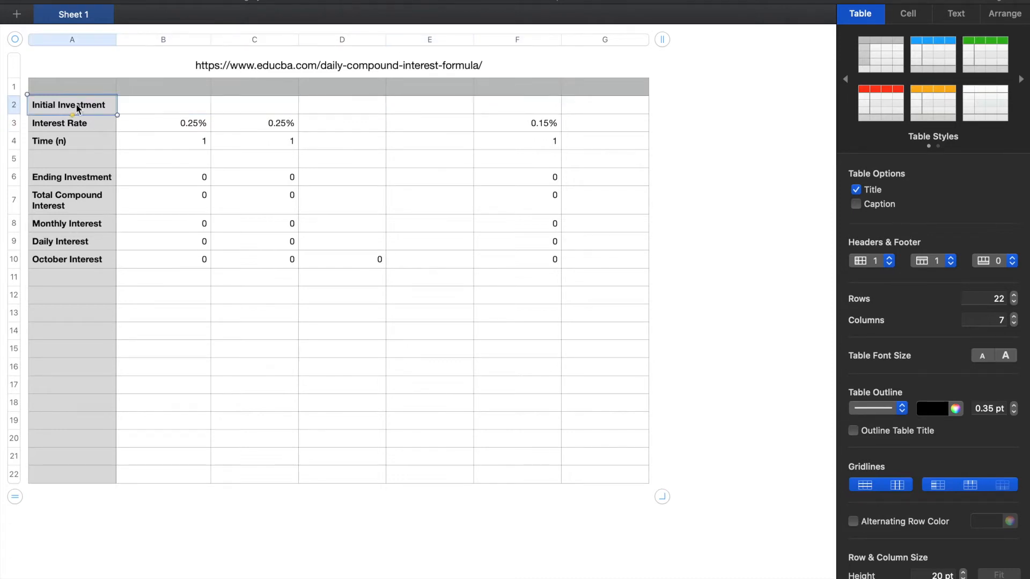
# Inspect column B's investment, rate and time inputs and the cells its Ending Investment formula references
pyautogui.click(118, 109)
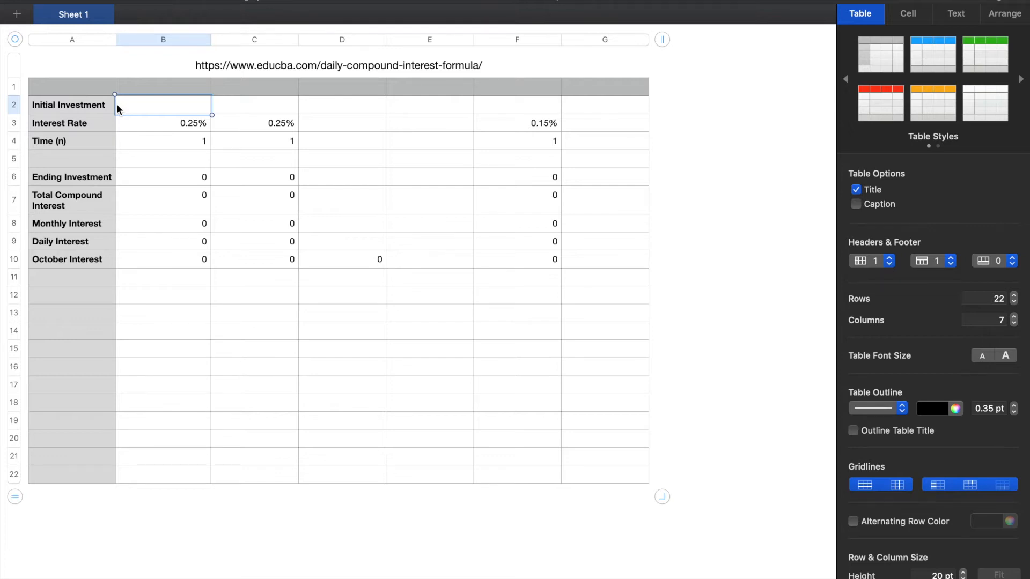
pyautogui.press('Down')
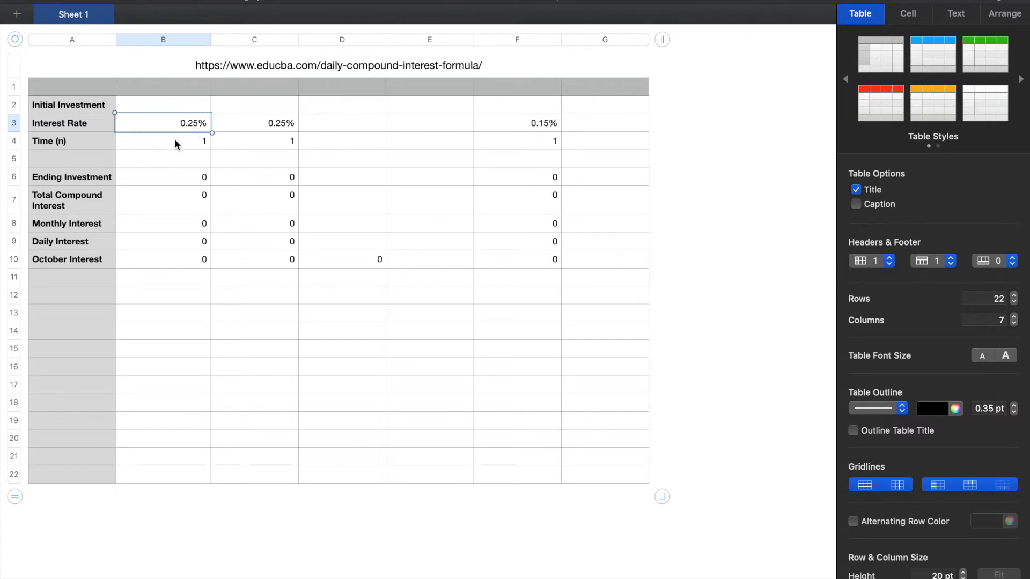
pyautogui.click(147, 139)
pyautogui.press('Right')
pyautogui.press('Left')
pyautogui.press('Left')
pyautogui.press('Right')
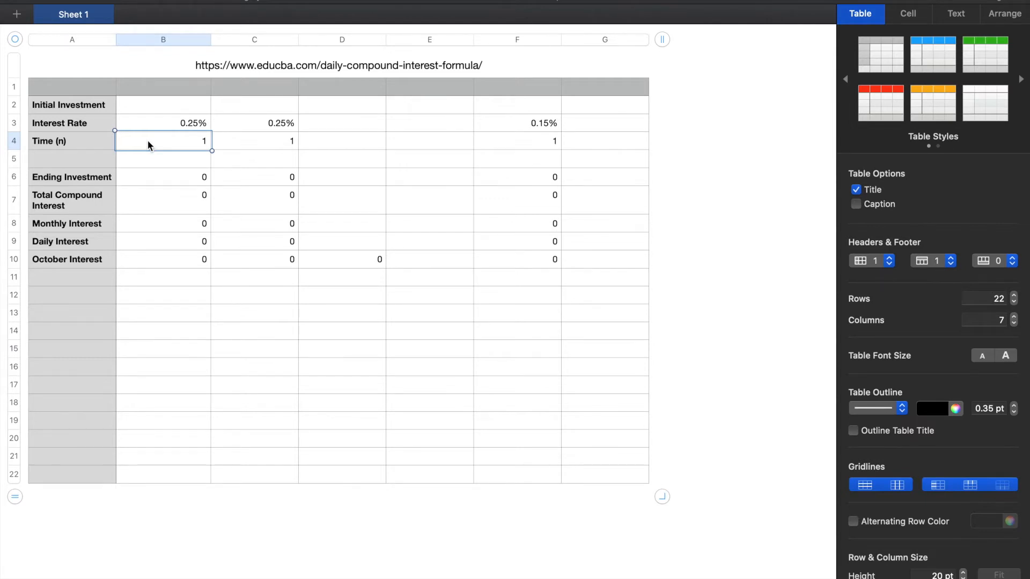
pyautogui.press('Down')
pyautogui.press('Down')
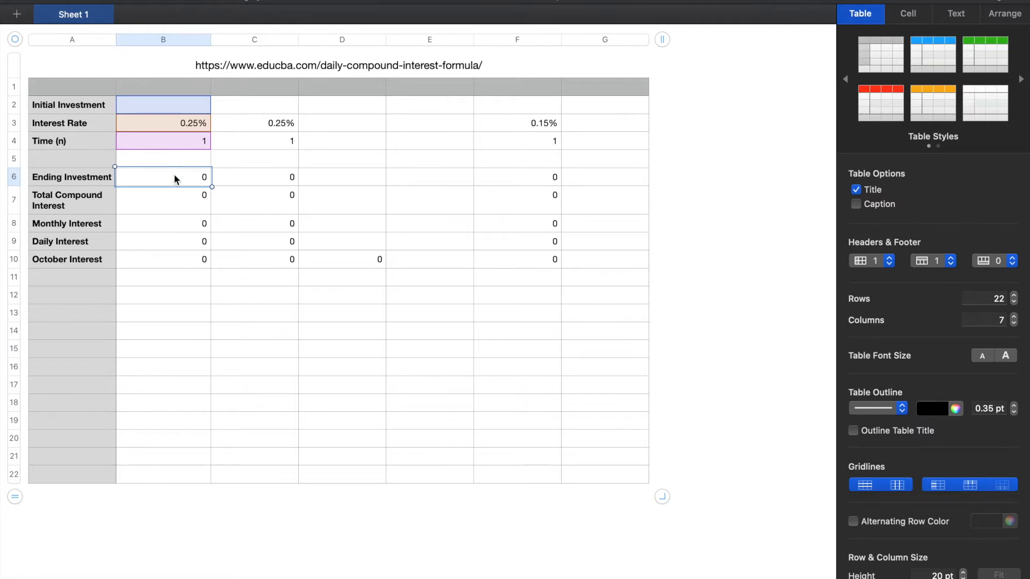
# Check which cells the Total Compound Interest, Monthly Interest and Daily Interest formulas in column B reference
pyautogui.click(162, 205)
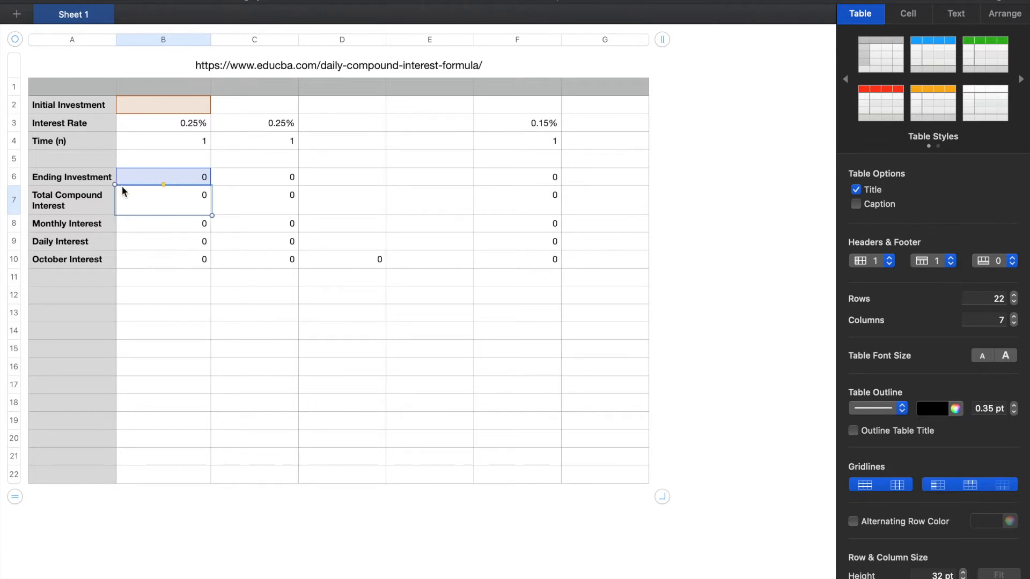
pyautogui.click(164, 228)
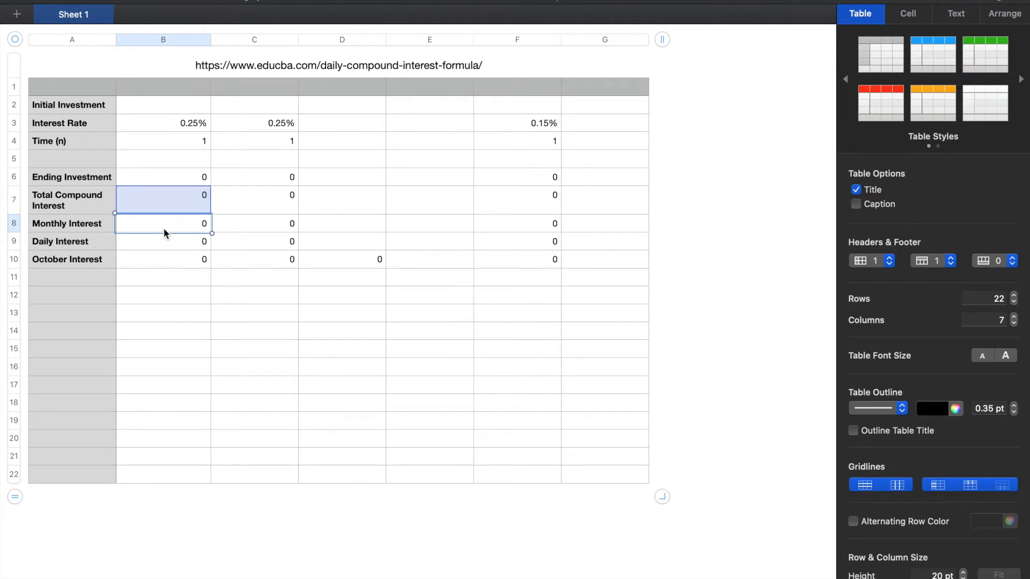
pyautogui.press('Down')
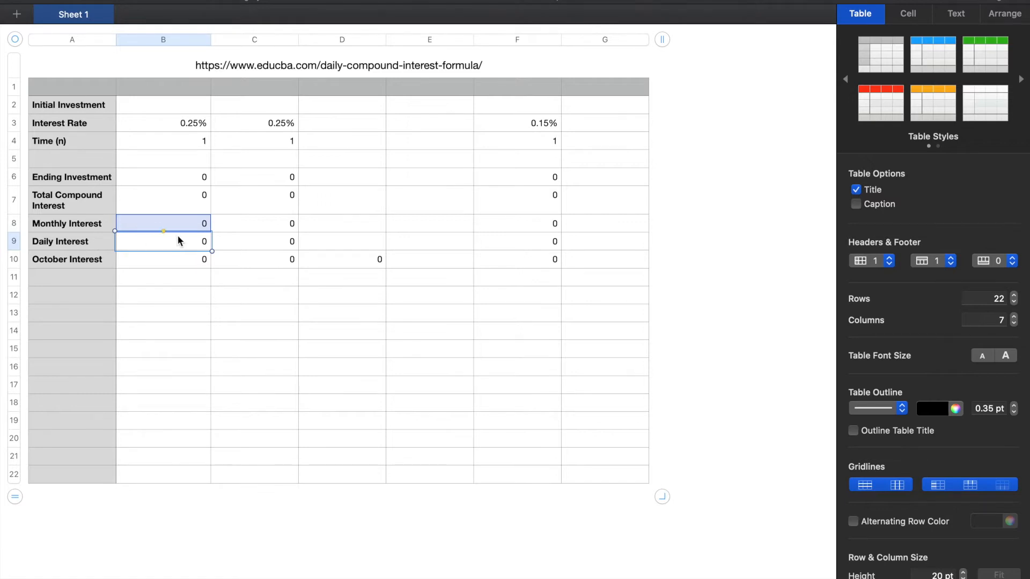
pyautogui.click(96, 242)
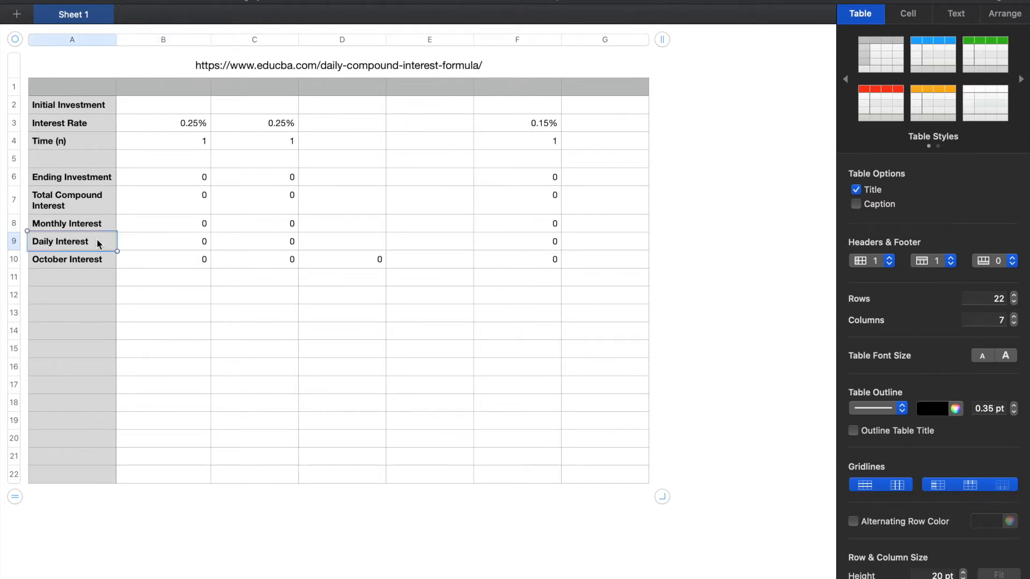
pyautogui.press('Right')
pyautogui.press('Left')
pyautogui.press('Right')
pyautogui.press('Left')
pyautogui.press('Right')
pyautogui.press('Up')
pyautogui.press('Left')
pyautogui.press('Right')
pyautogui.press('Left')
pyautogui.press('Right')
pyautogui.press('Down')
pyautogui.press('Left')
pyautogui.press('Right')
pyautogui.press('Left')
pyautogui.press('Right')
pyautogui.press('Left')
pyautogui.press('Right')
pyautogui.press('Up')
pyautogui.press('Left')
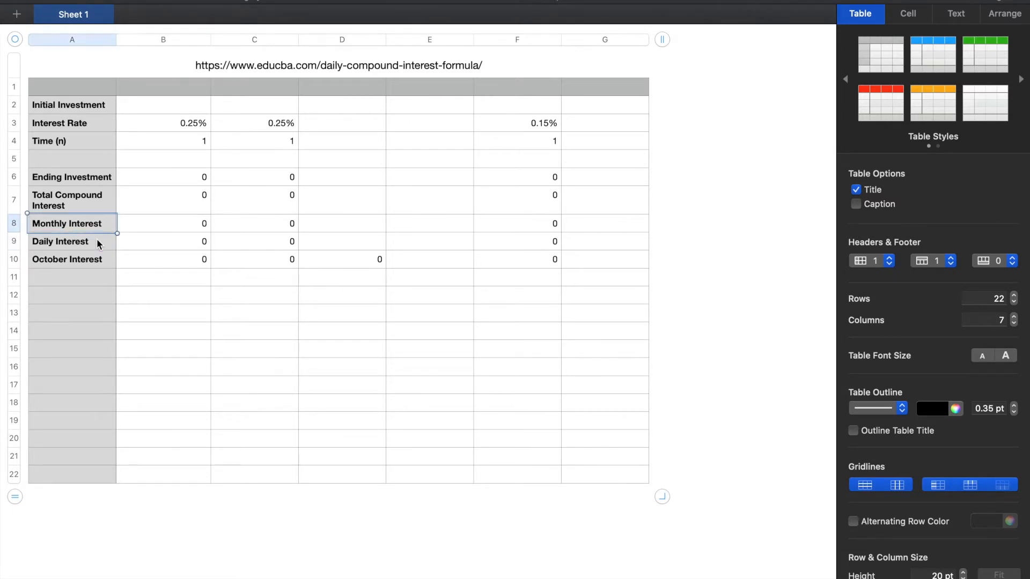
pyautogui.press('Right')
pyautogui.press('Left')
pyautogui.press('Right')
pyautogui.press('Left')
pyautogui.press('Right')
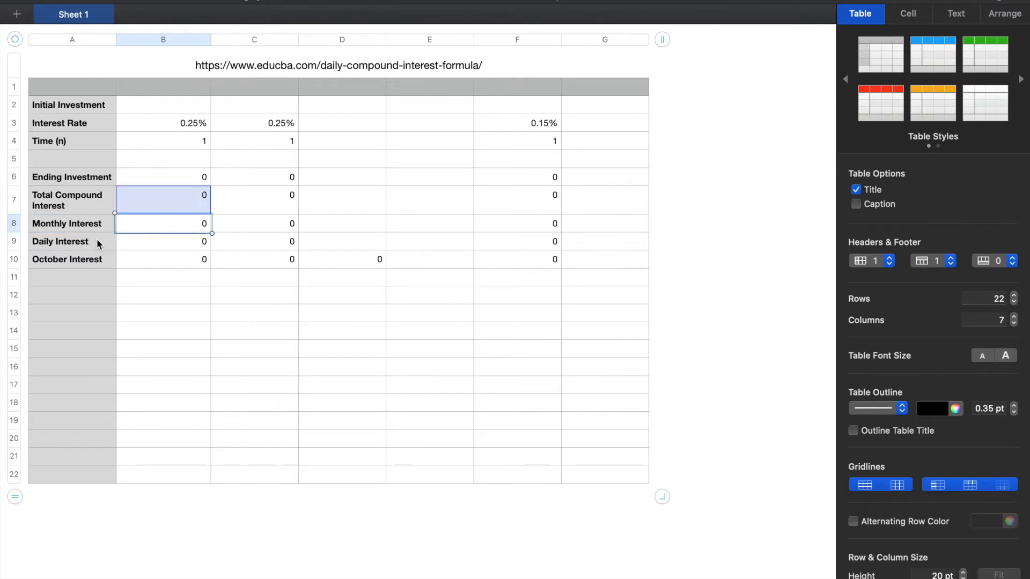
pyautogui.press('Left')
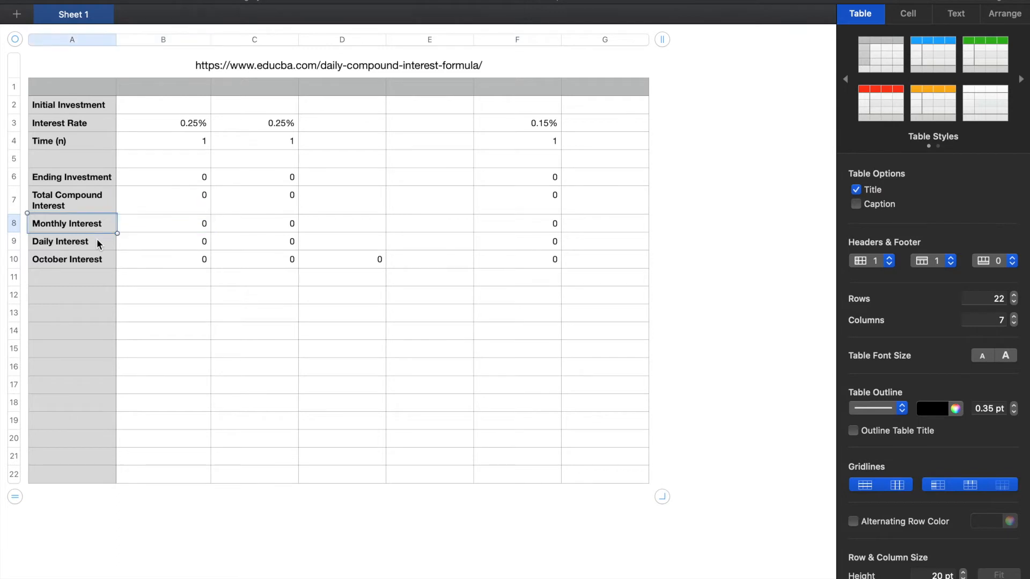
pyautogui.press('Down')
pyautogui.press('Up')
pyautogui.press('Right')
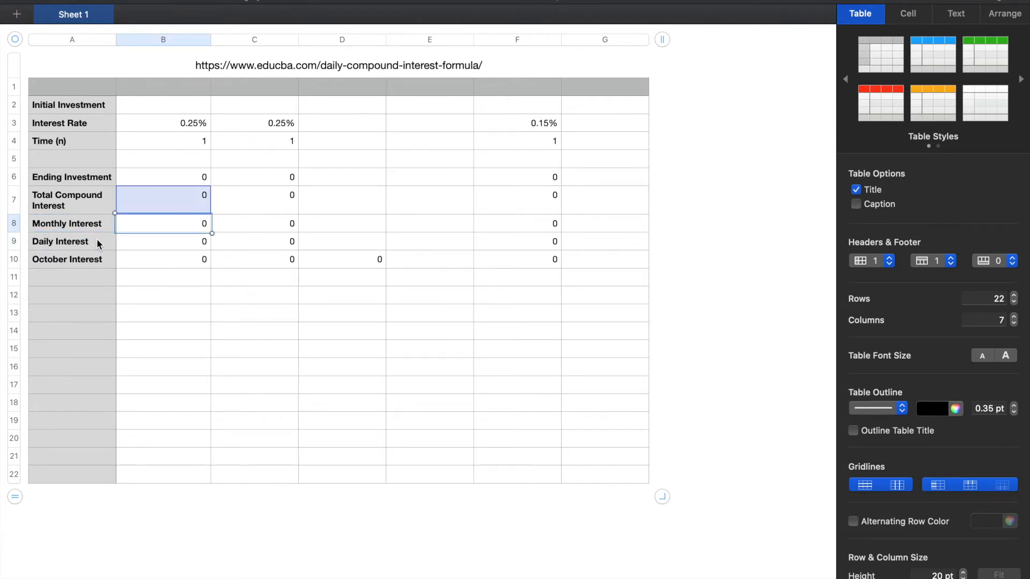
pyautogui.press('Down')
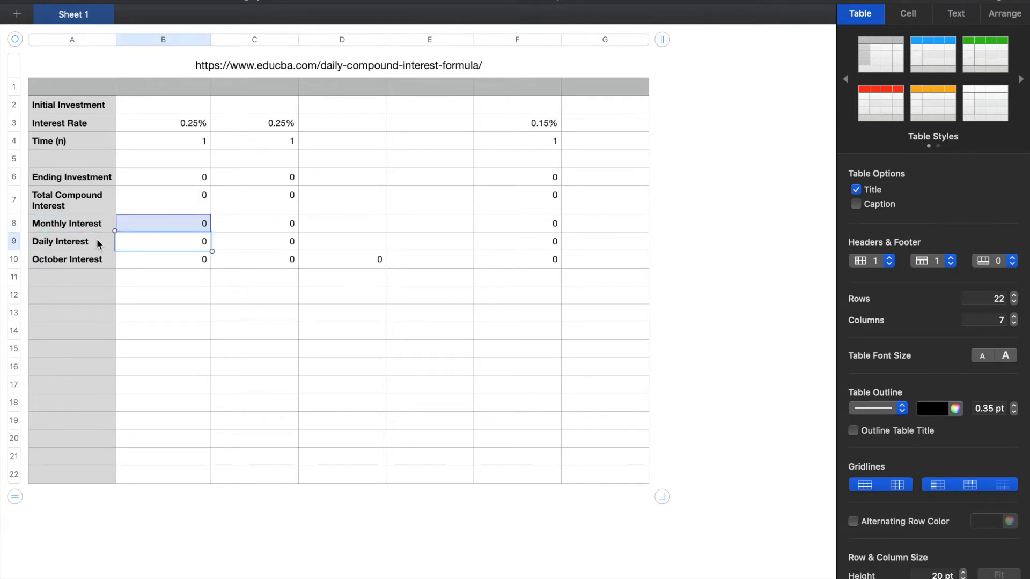
pyautogui.press('Right')
pyautogui.press('Up')
pyautogui.press('Up')
pyautogui.press('Up')
pyautogui.press('Left')
pyautogui.press('Down')
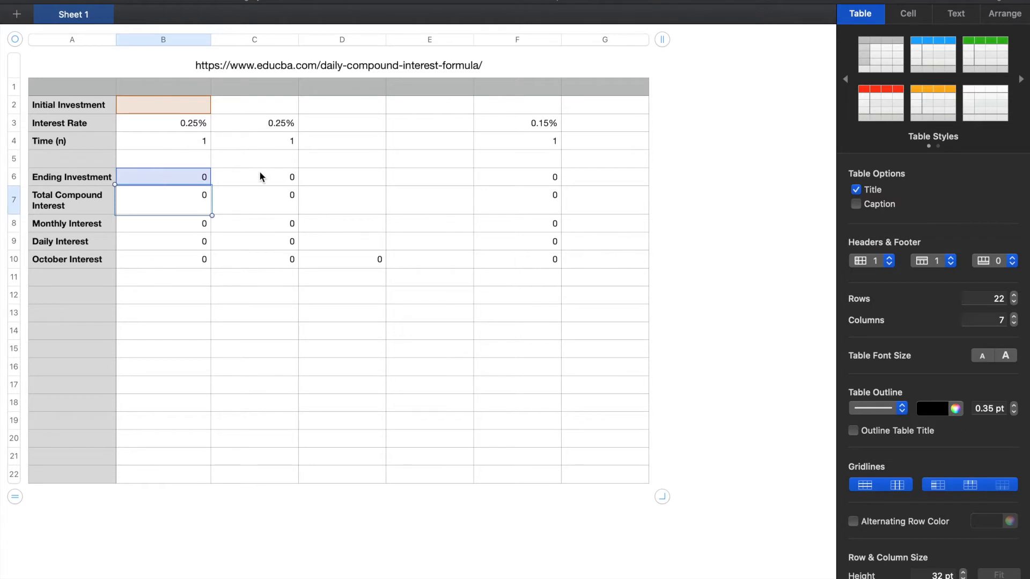
# Examine the October Interest formulas in columns B and C and the combined October formula in column D
pyautogui.click(338, 258)
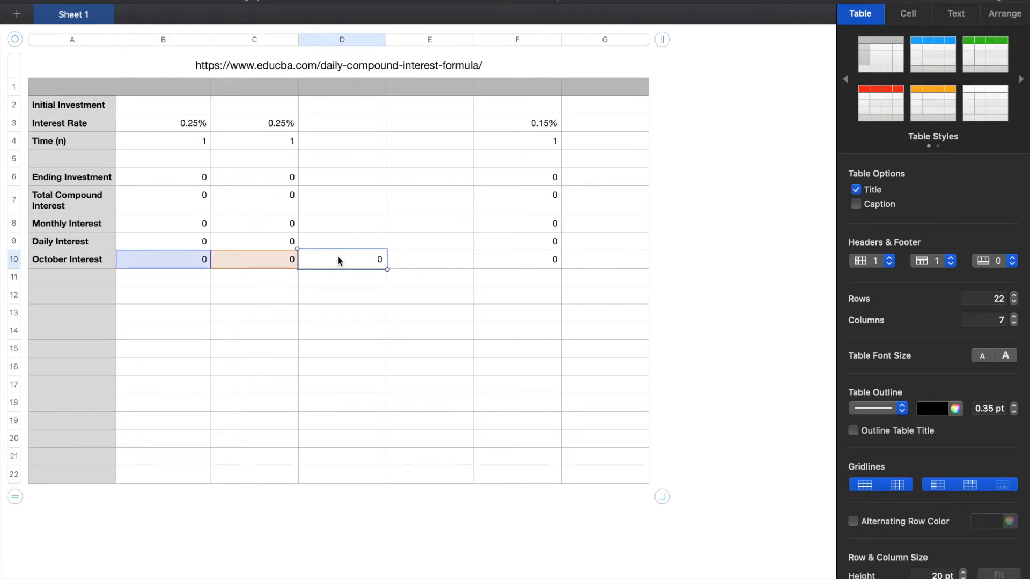
pyautogui.press('Left')
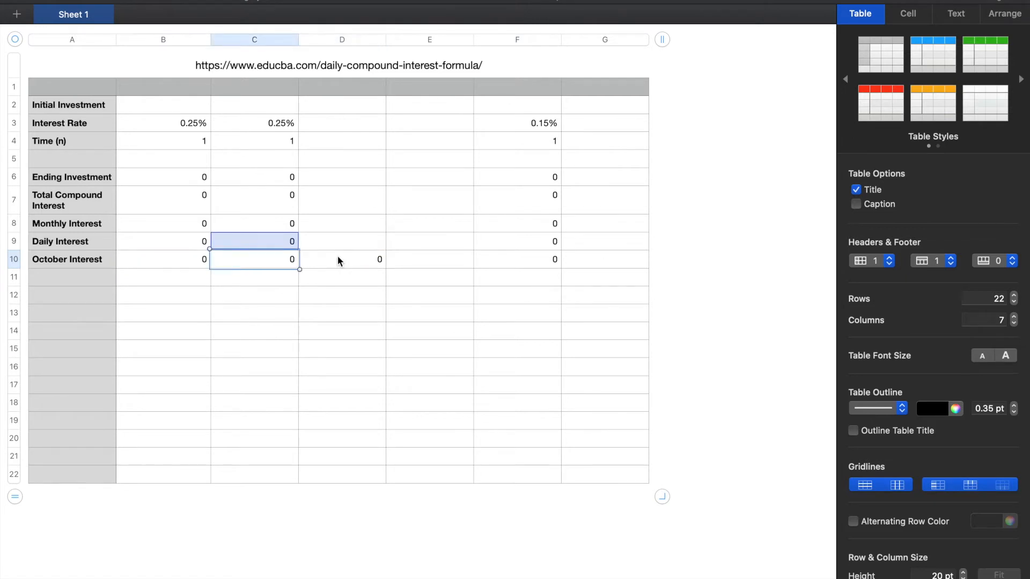
pyautogui.press('Left')
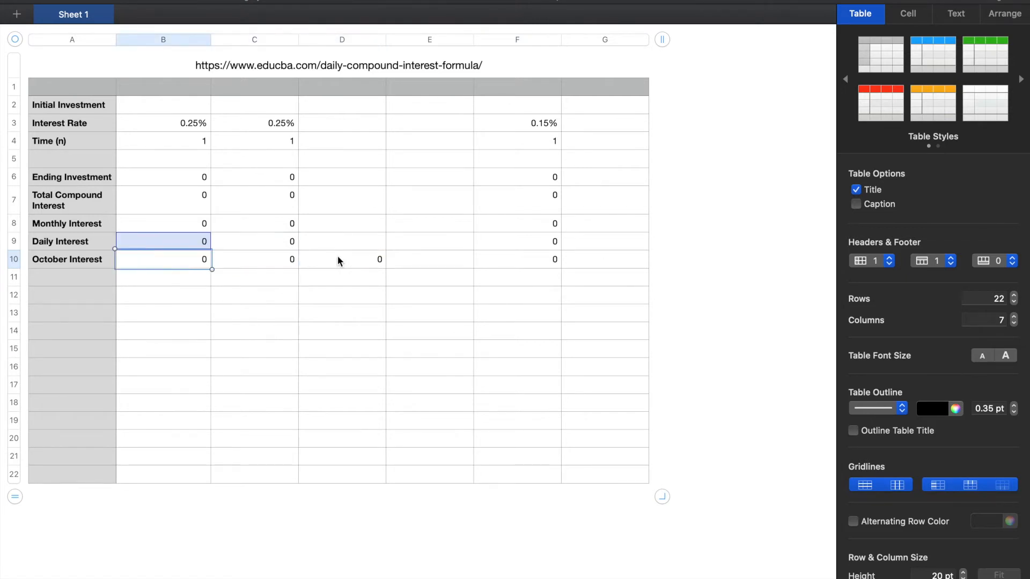
pyautogui.press('Right')
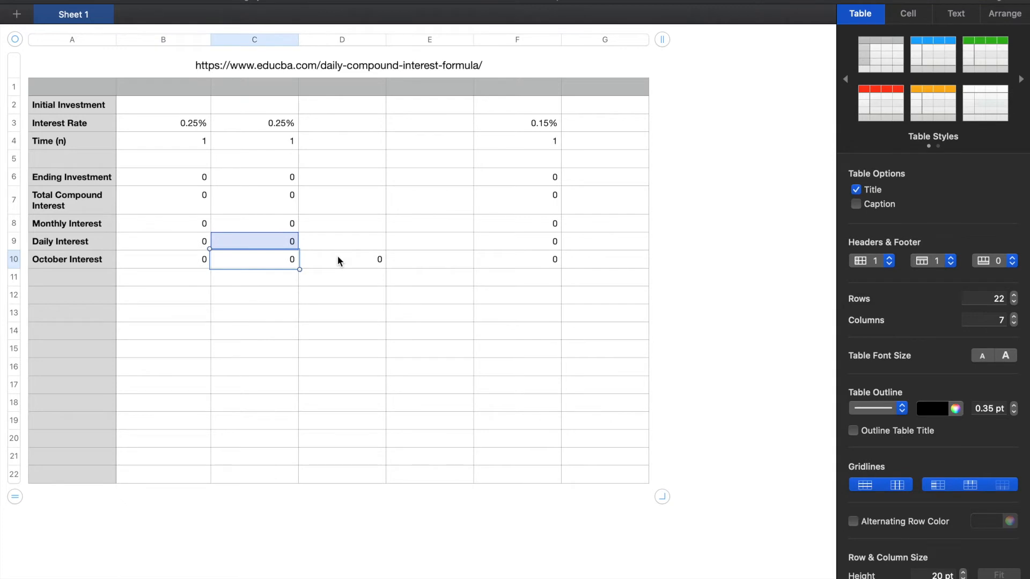
pyautogui.press('Right')
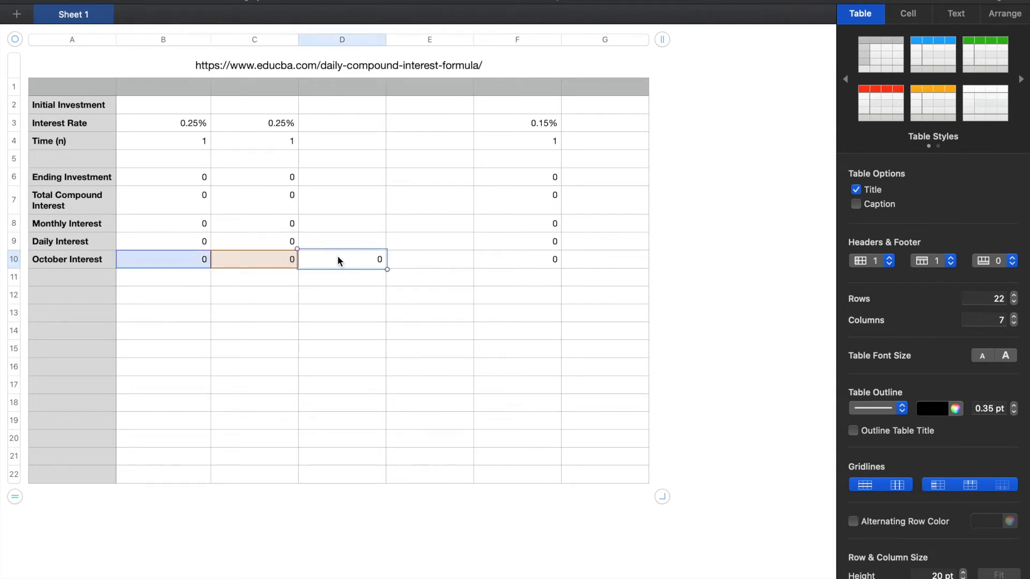
# Review the interest calculation cells in column F and the cells their formulas reference
pyautogui.press('Right')
pyautogui.press('Right')
pyautogui.press('Up')
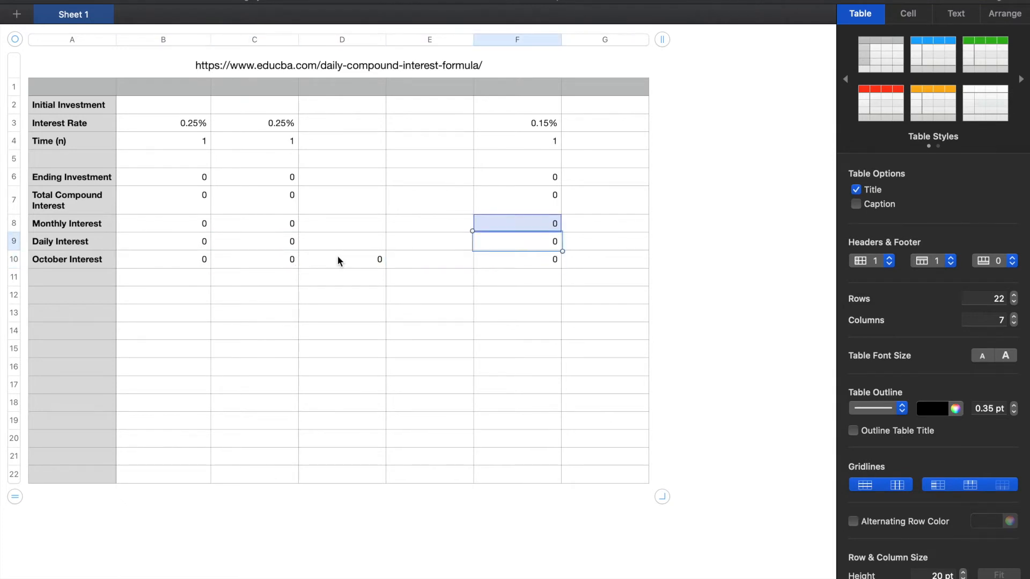
pyautogui.press('Up')
pyautogui.press('Up')
pyautogui.press('Up')
pyautogui.press('Up')
pyautogui.press('Right')
pyautogui.press('Down')
pyautogui.press('Left')
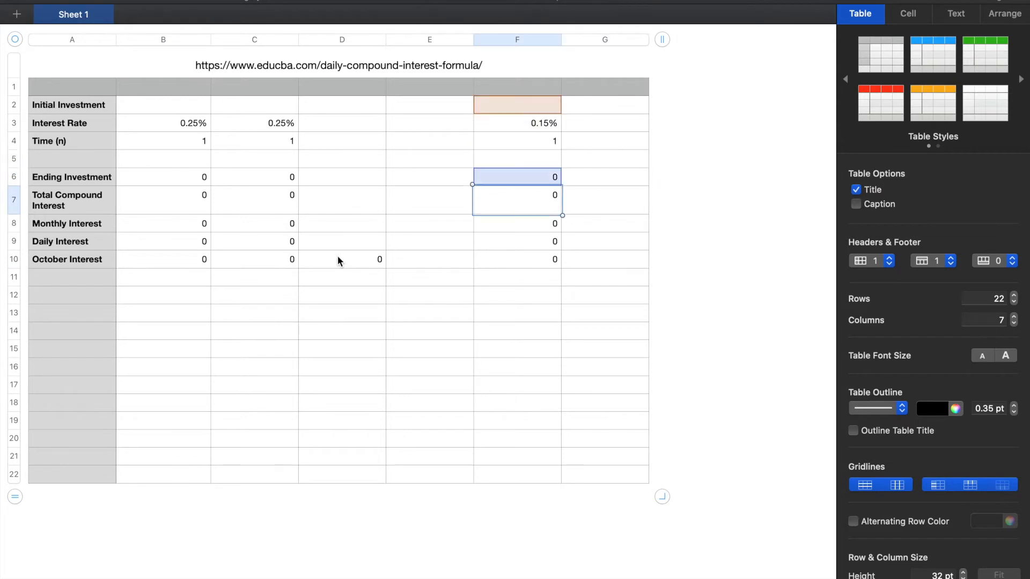
pyautogui.press('Down')
pyautogui.press('Down')
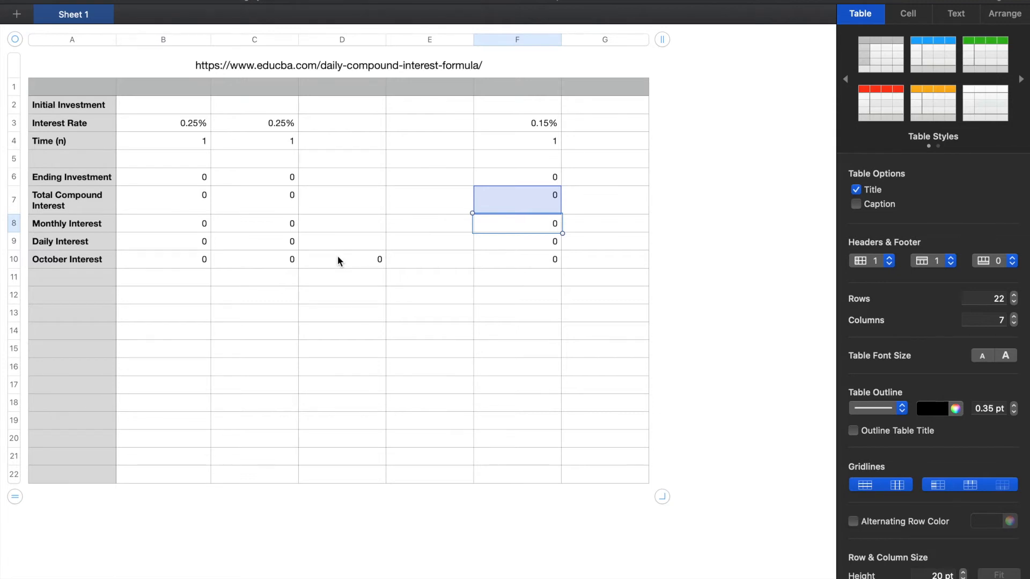
pyautogui.press('Right')
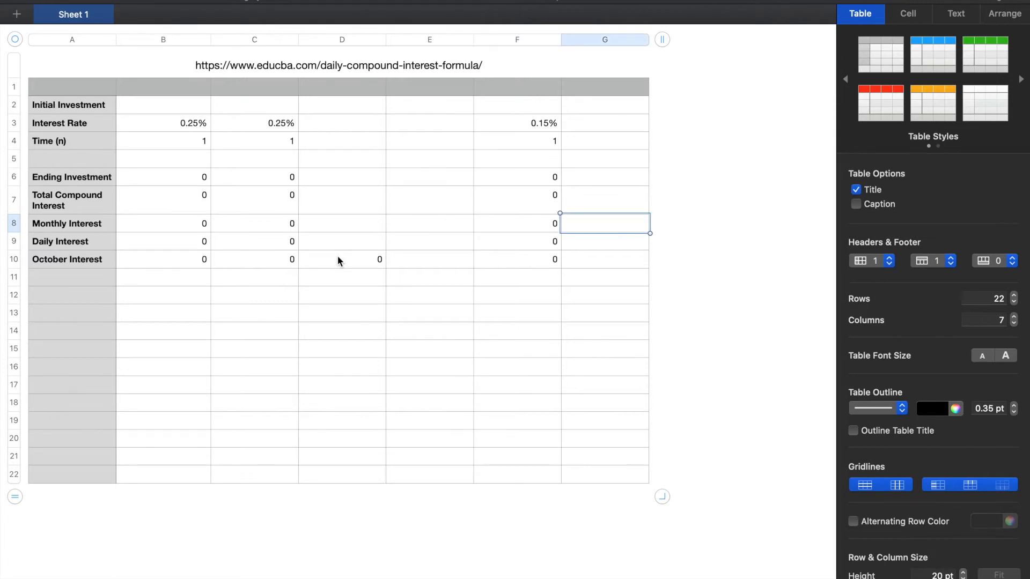
pyautogui.press('Left')
pyautogui.press('Down')
pyautogui.press('Up')
pyautogui.press('Right')
pyautogui.press('Left')
pyautogui.press('Down')
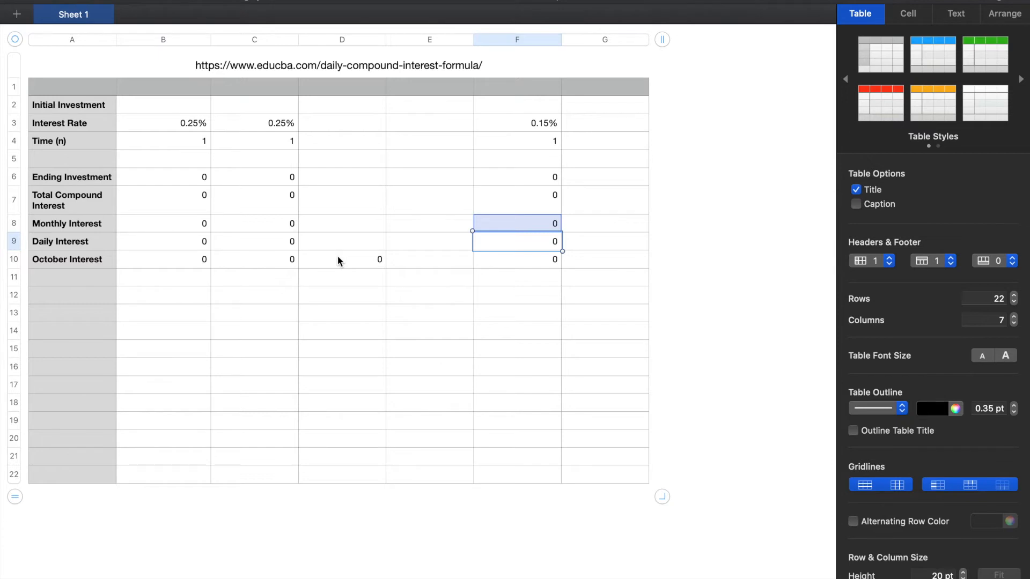
pyautogui.press('Right')
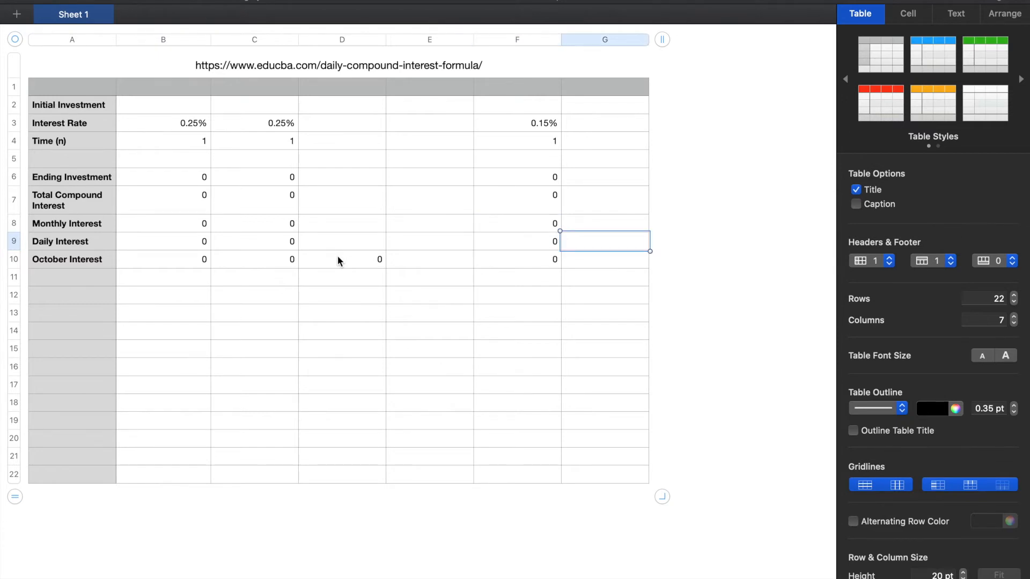
pyautogui.press('Down')
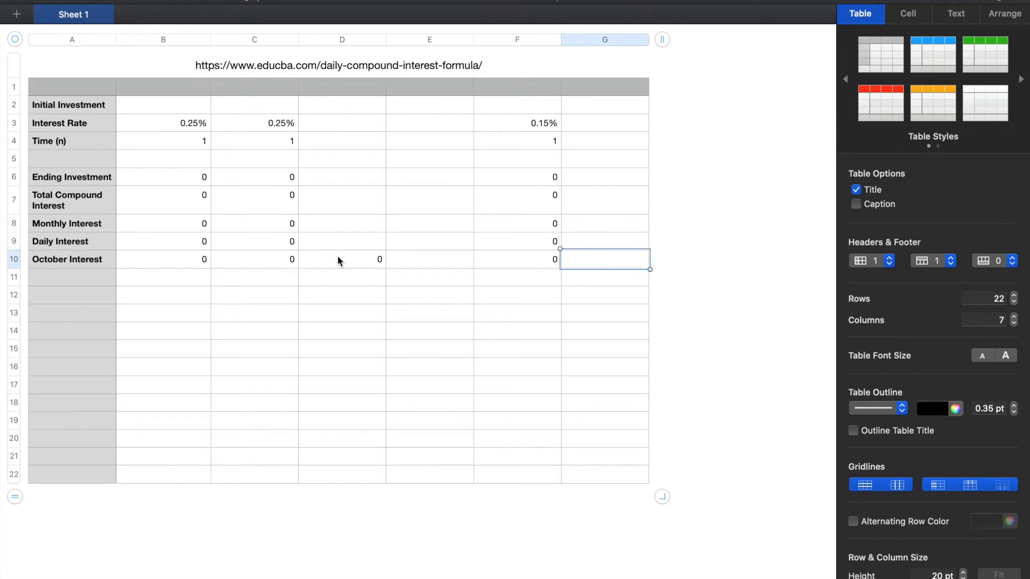
# Open column B's Ending Investment formula and read how it combines the investment, interest rate and time
pyautogui.press('Up')
pyautogui.press('Down')
pyautogui.press('Up')
pyautogui.press('Left')
pyautogui.press('Left')
pyautogui.press('Left')
pyautogui.press('Left')
pyautogui.press('Left')
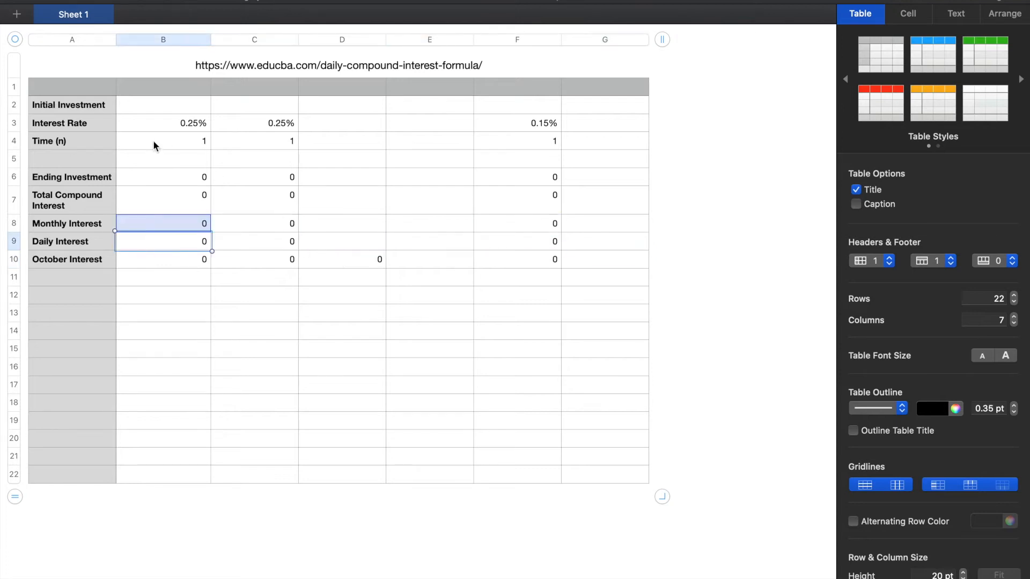
pyautogui.click(178, 177)
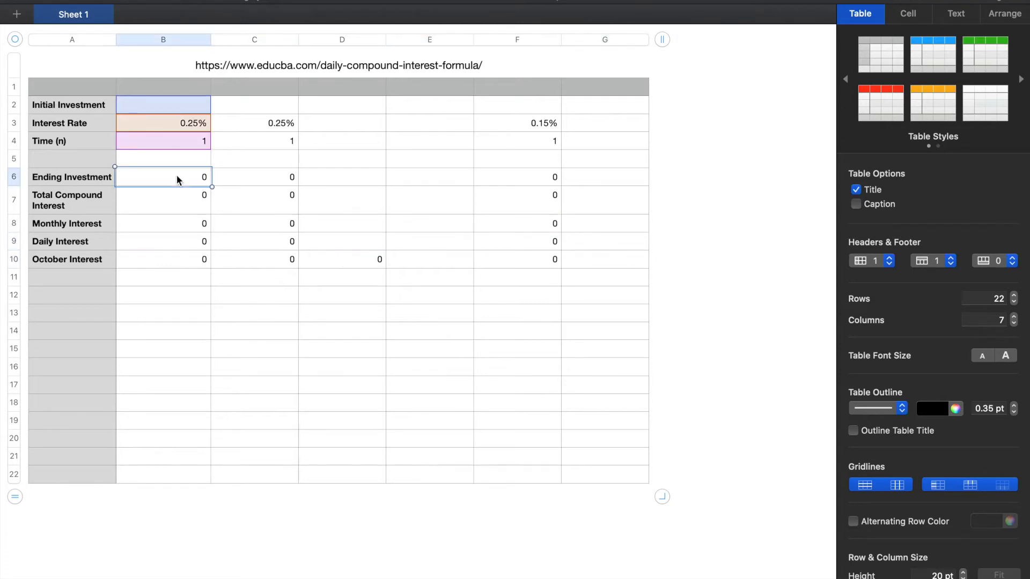
pyautogui.doubleClick(177, 176)
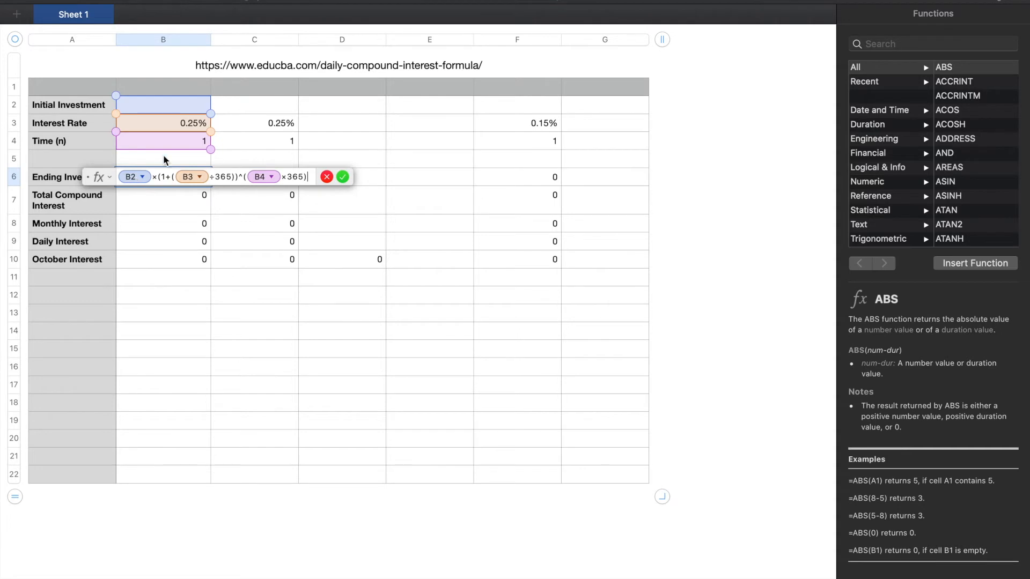
pyautogui.press('Return')
pyautogui.press('Right')
pyautogui.press('Left')
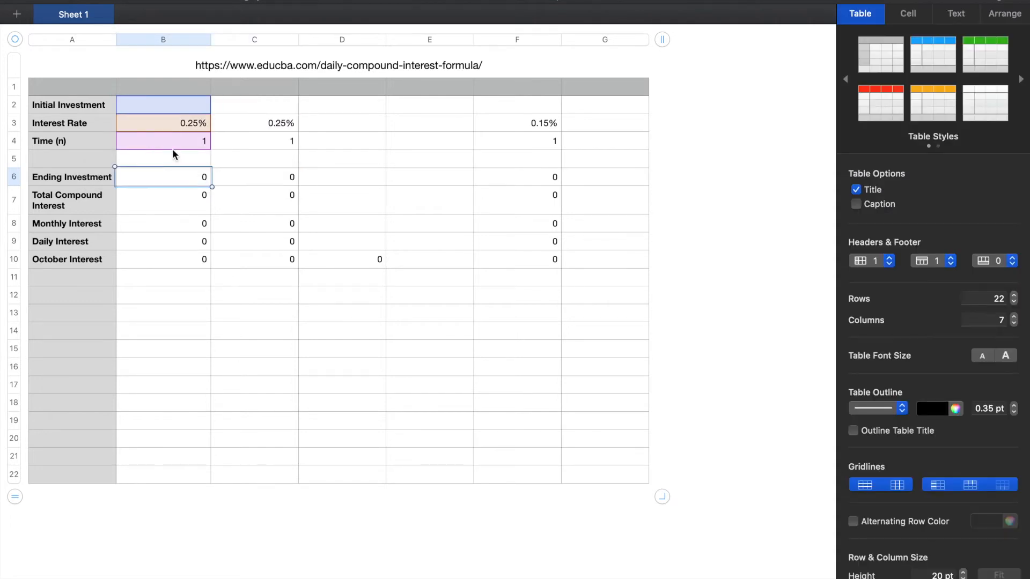
# Compare the cells referenced by the Ending Investment formulas in columns B and C, and reread column B's formula
pyautogui.press('Right')
pyautogui.press('Left')
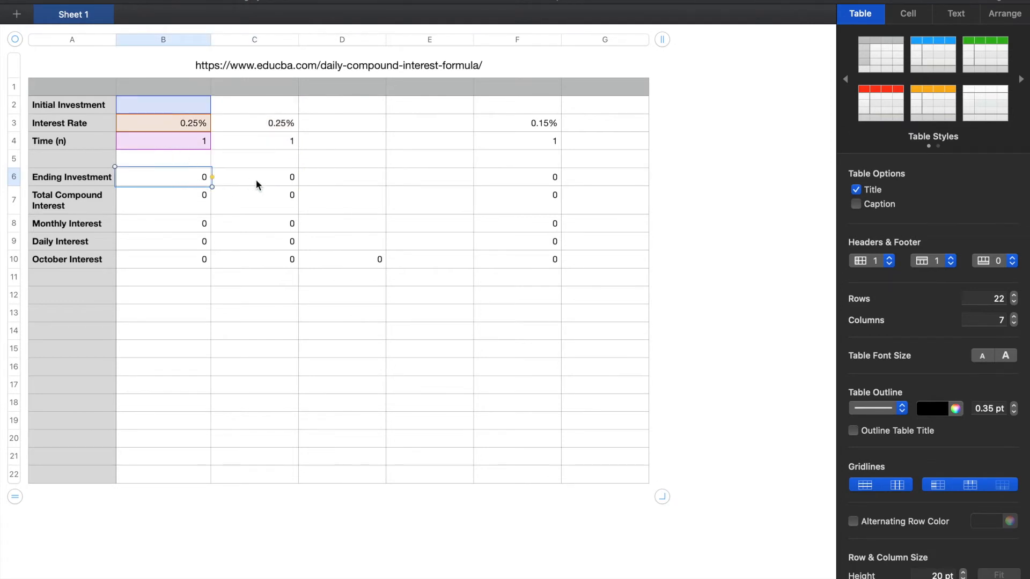
pyautogui.press('Right')
pyautogui.press('Left')
pyautogui.press('Right')
pyautogui.press('Left')
pyautogui.press('Right')
pyautogui.press('Left')
pyautogui.press('Right')
pyautogui.press('Left')
pyautogui.press('Right')
pyautogui.press('Left')
pyautogui.press('Right')
pyautogui.press('Left')
pyautogui.press('Right')
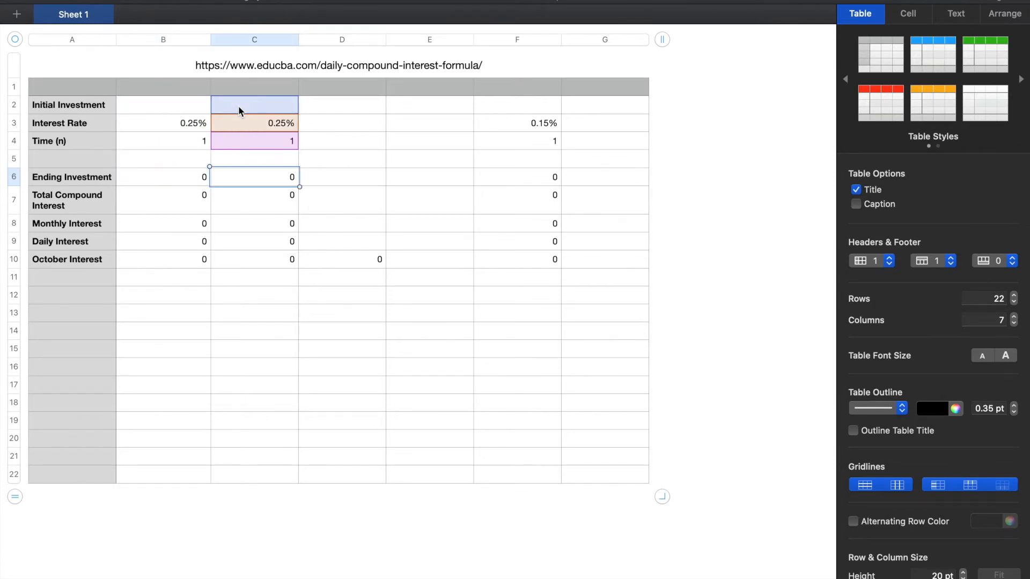
pyautogui.press('Left')
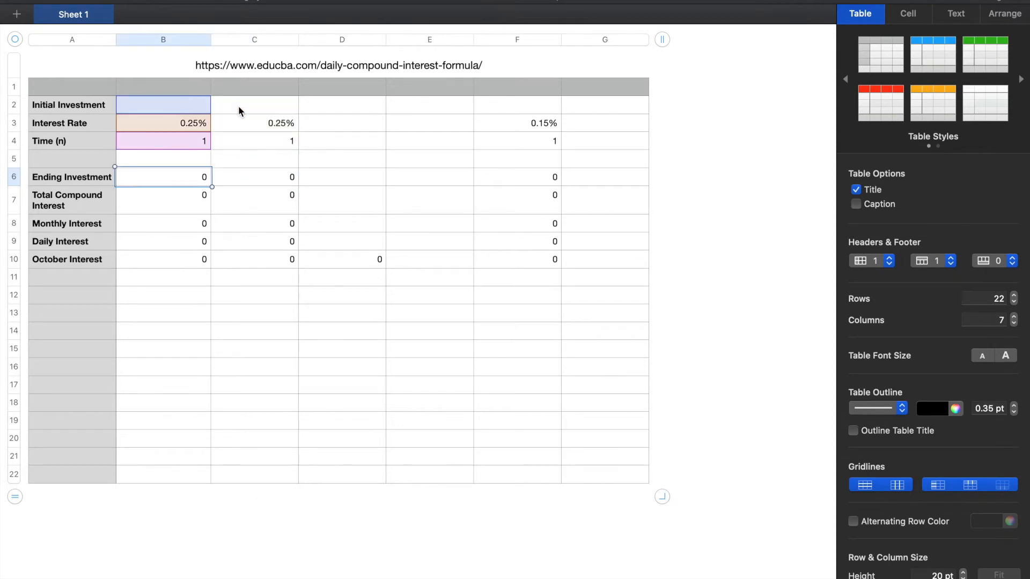
pyautogui.doubleClick(198, 174)
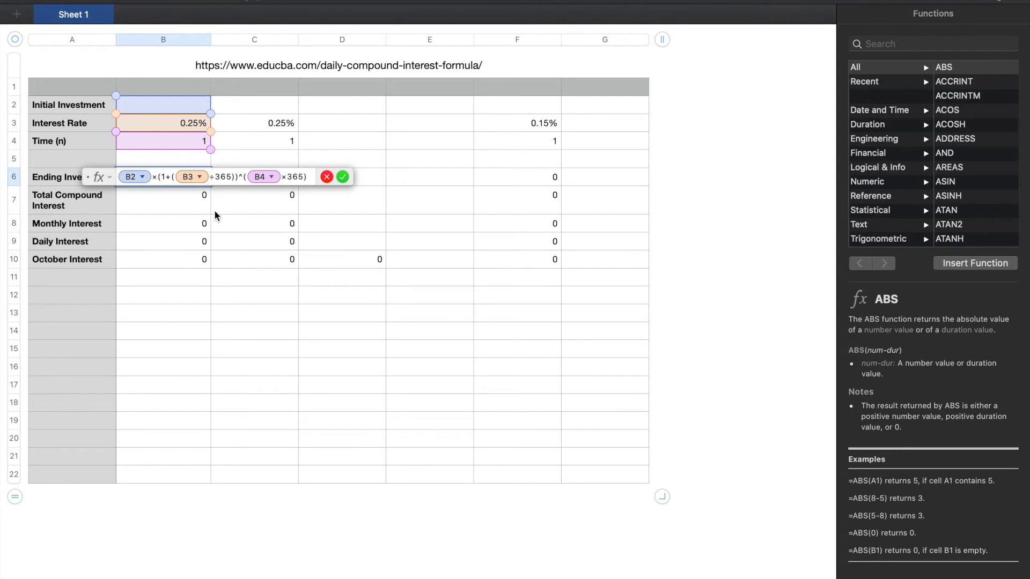
pyautogui.press('Return')
# Enter 1234 as the Initial Investment in column B
pyautogui.click(173, 107)
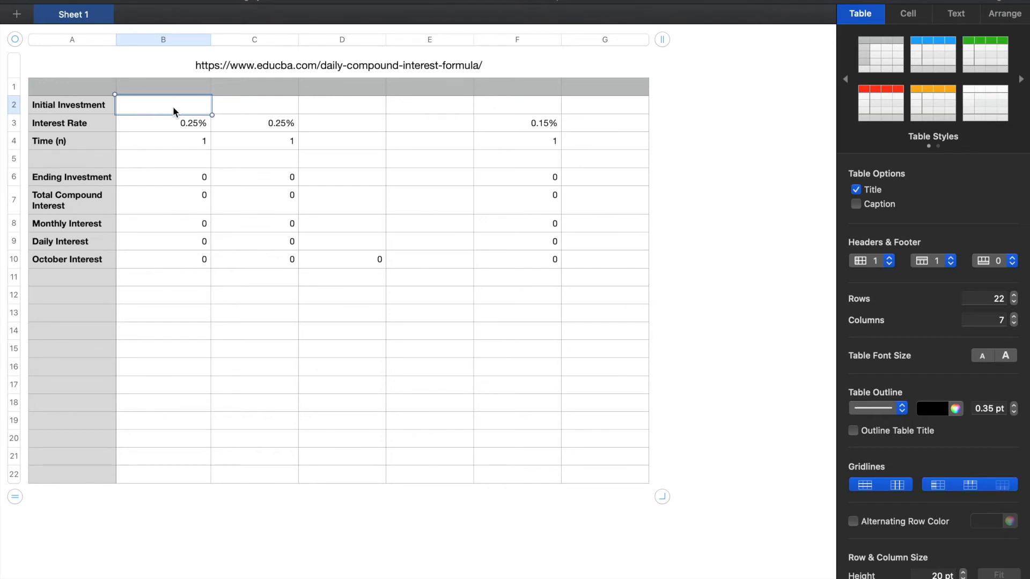
pyautogui.write('145')
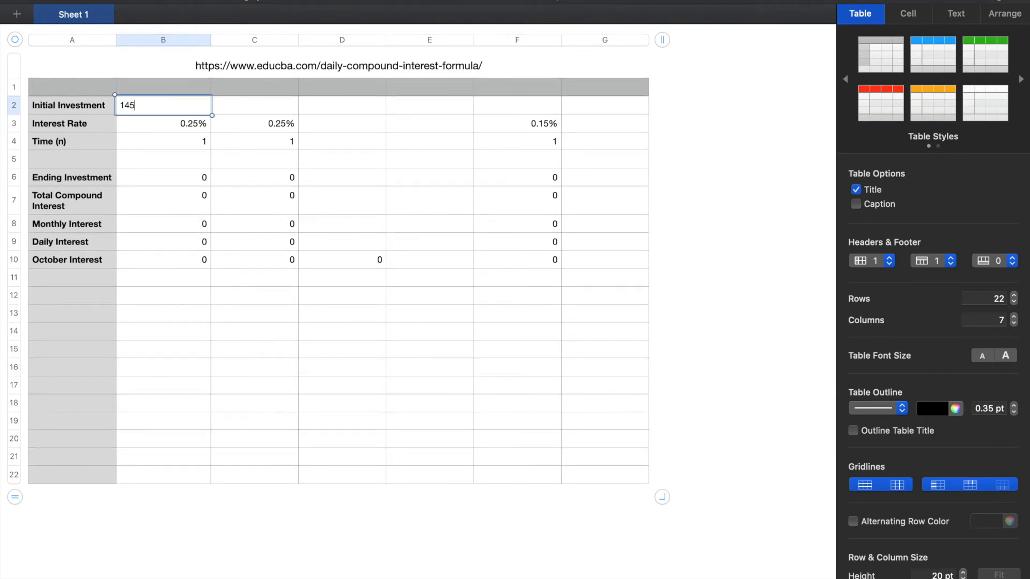
pyautogui.press('BackSpace')
pyautogui.press('BackSpace')
pyautogui.write('234')
pyautogui.press('Return')
pyautogui.press('Up')
pyautogui.press('Down')
pyautogui.press('Up')
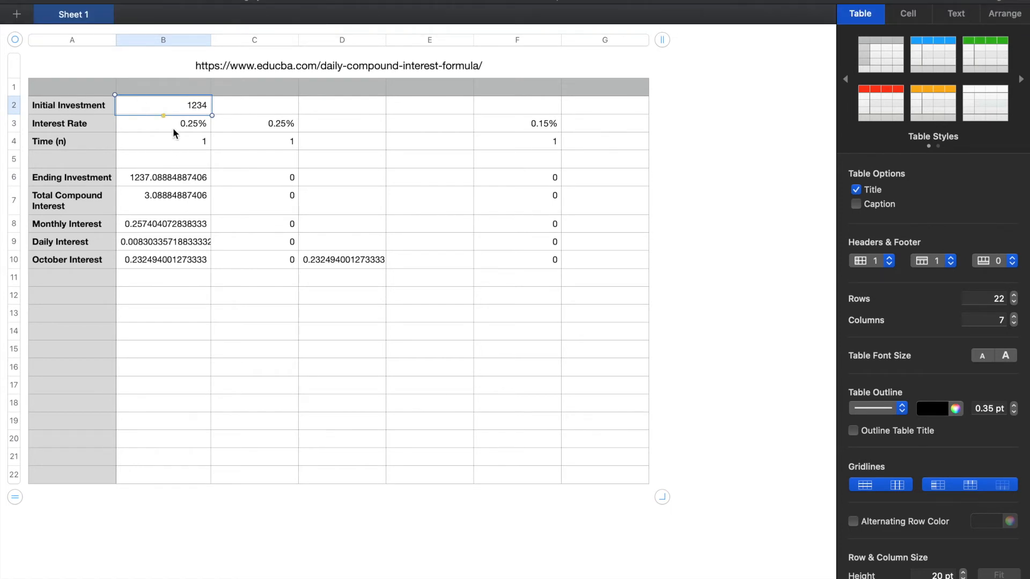
# Review column B's calculated results from Ending Investment down to October Interest, and read the October Interest formula
pyautogui.click(166, 182)
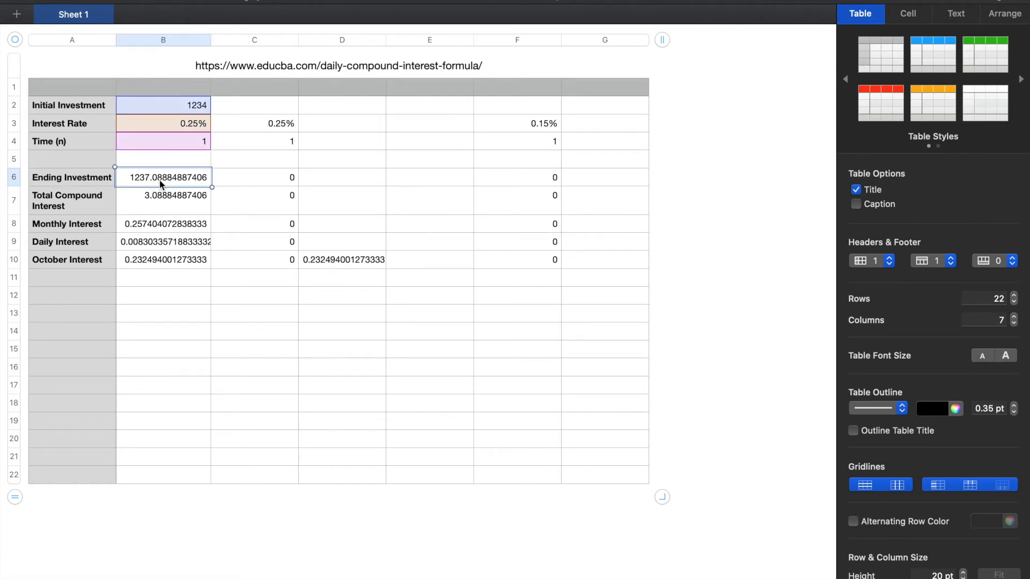
pyautogui.press('Down')
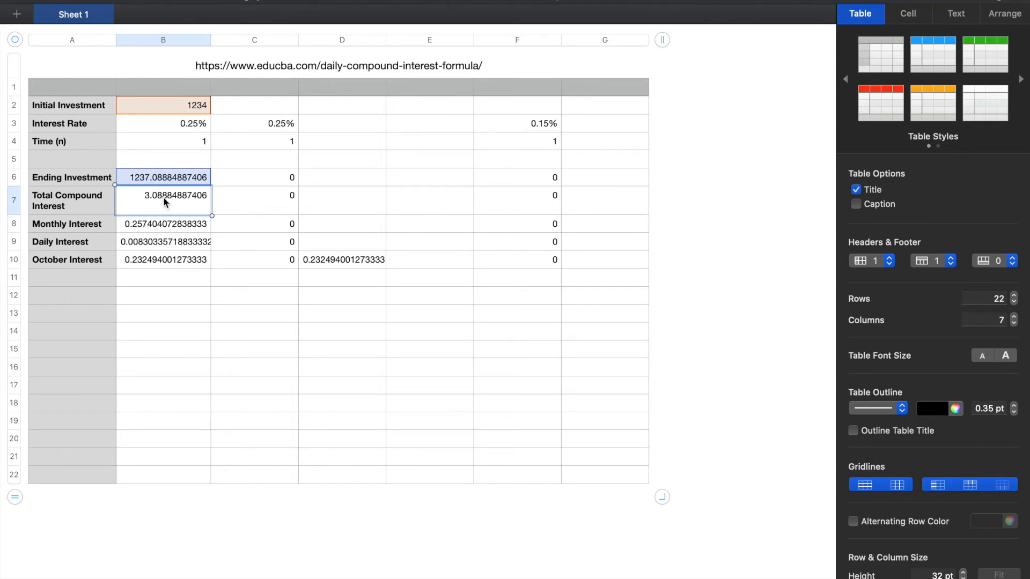
pyautogui.press('Down')
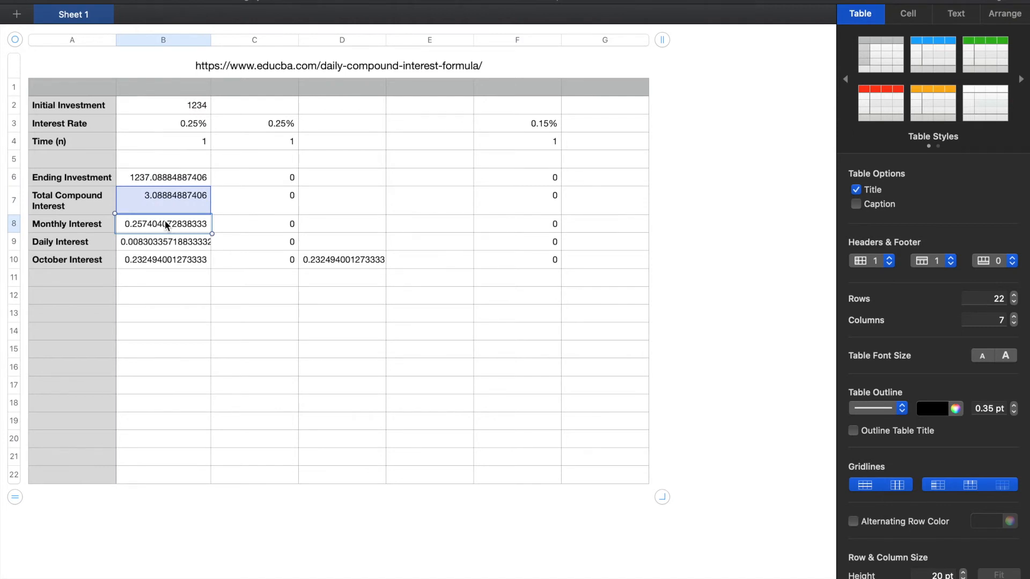
pyautogui.press('Down')
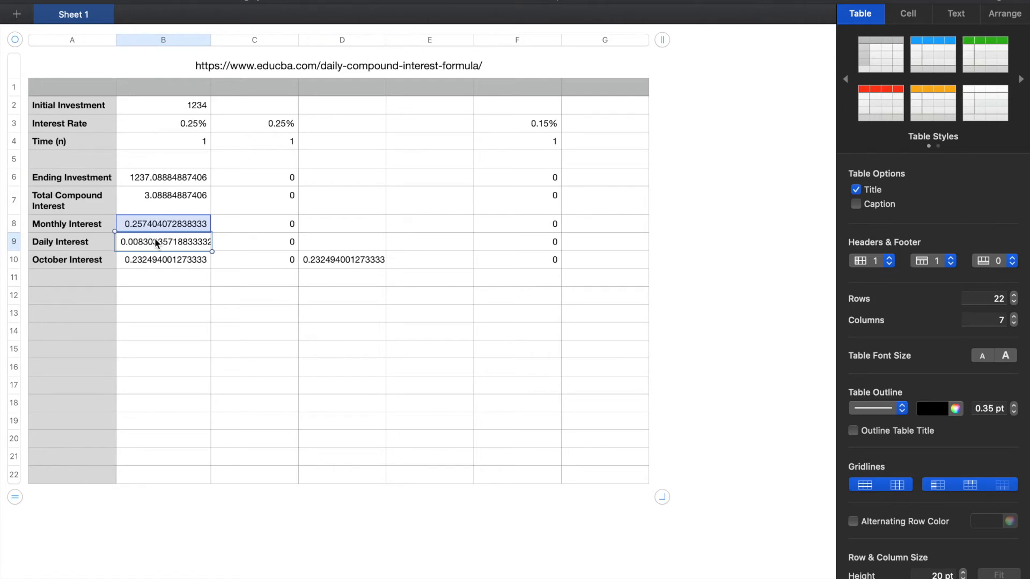
pyautogui.press('Down')
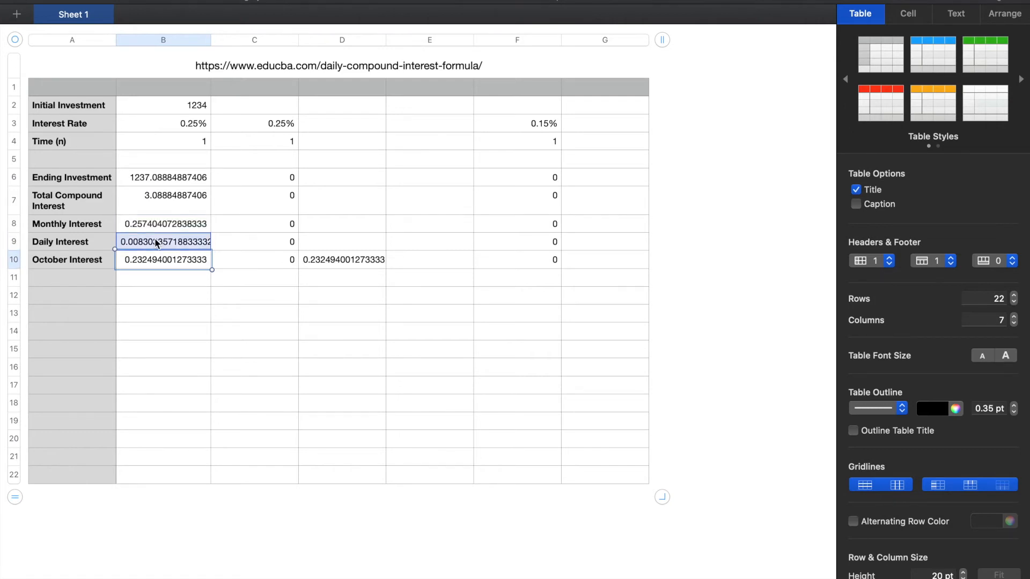
pyautogui.doubleClick(182, 260)
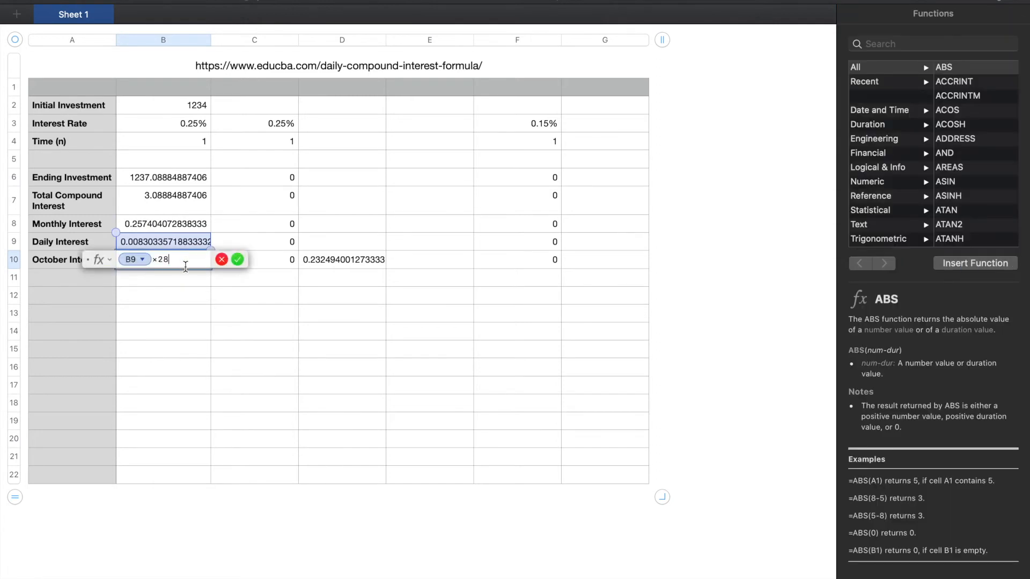
pyautogui.press('Return')
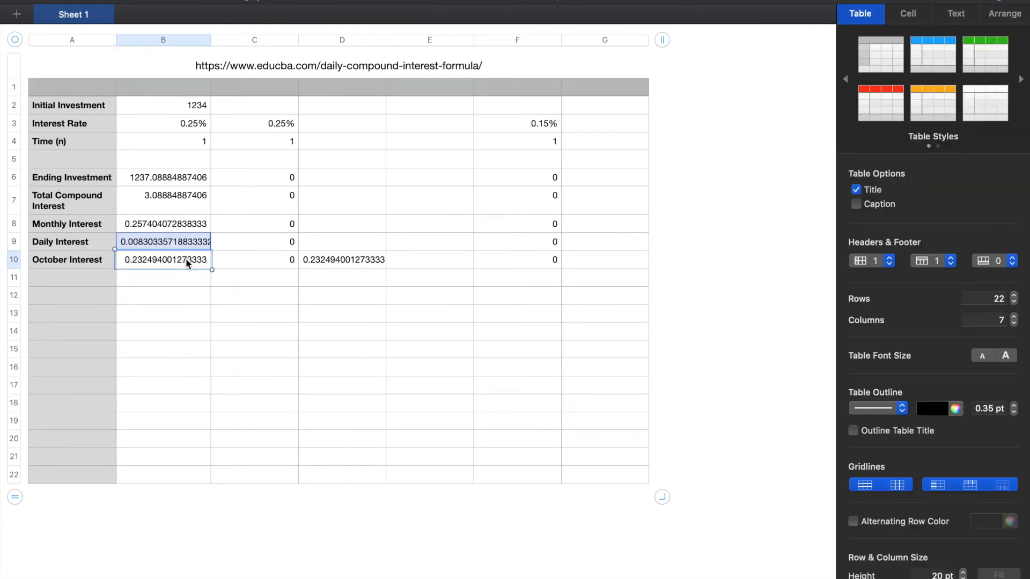
# Change column B's October Interest formula to B9×31 and compare its result with the Monthly Interest
pyautogui.doubleClick(186, 258)
pyautogui.press('BackSpace')
pyautogui.press('BackSpace')
pyautogui.write('31')
pyautogui.press('Return')
pyautogui.press('Up')
pyautogui.press('Up')
pyautogui.press('Down')
pyautogui.doubleClick(182, 223)
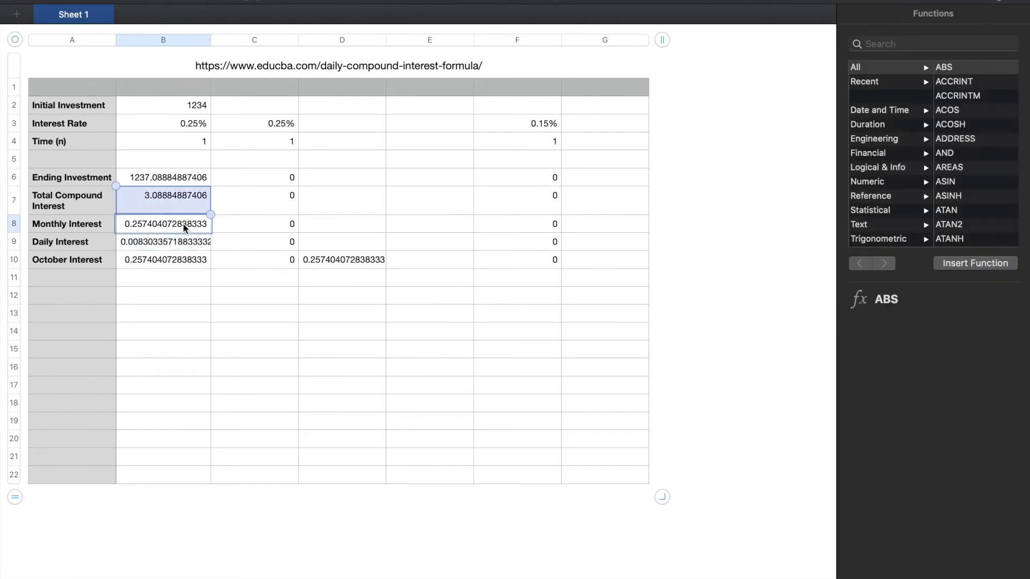
pyautogui.press('Escape')
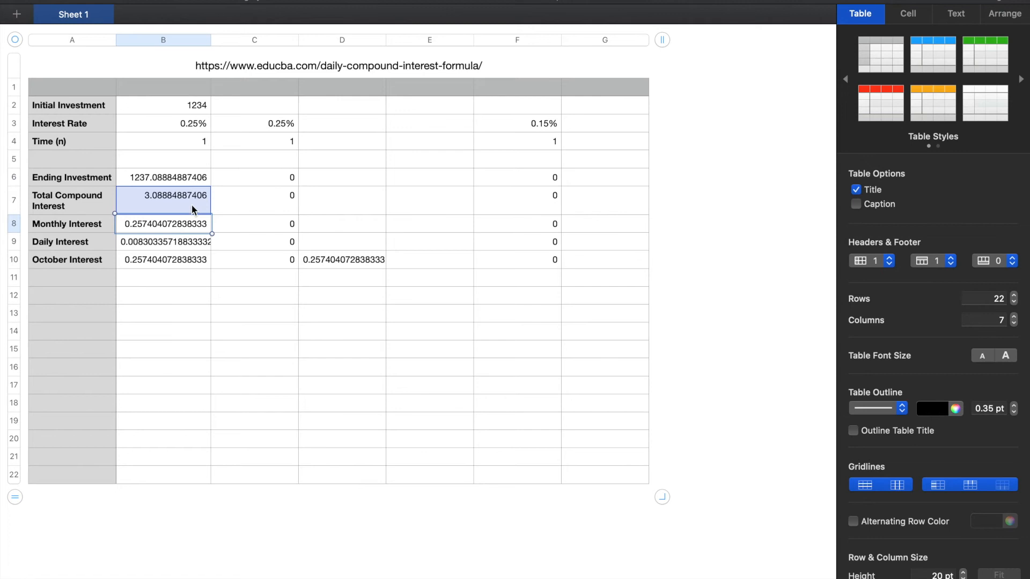
# Set column B's October Interest formula to multiply the Daily Interest by 28
pyautogui.click(256, 109)
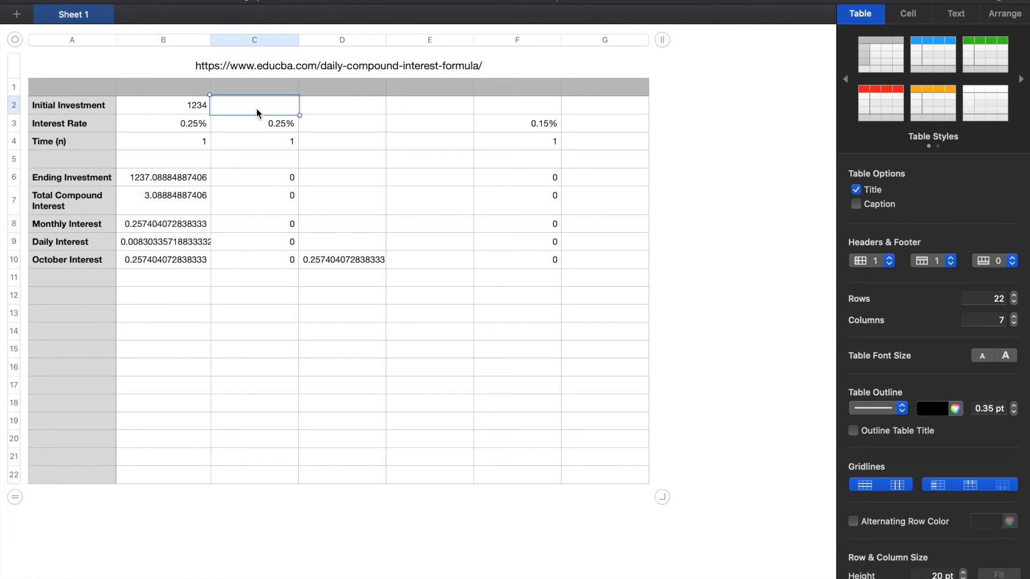
pyautogui.press('Down')
pyautogui.press('Down')
pyautogui.press('Down')
pyautogui.press('Down')
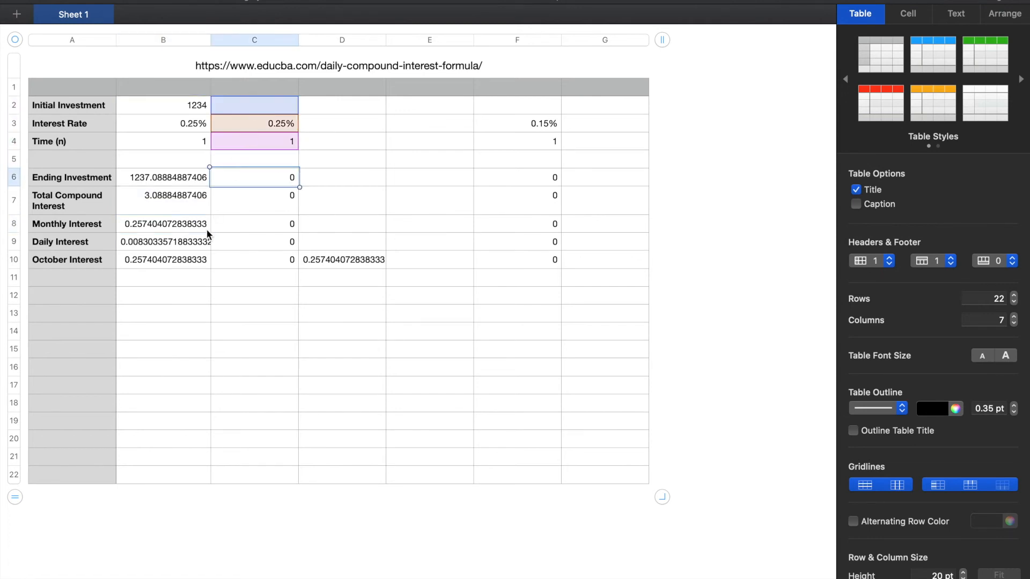
pyautogui.click(196, 264)
pyautogui.doubleClick(195, 264)
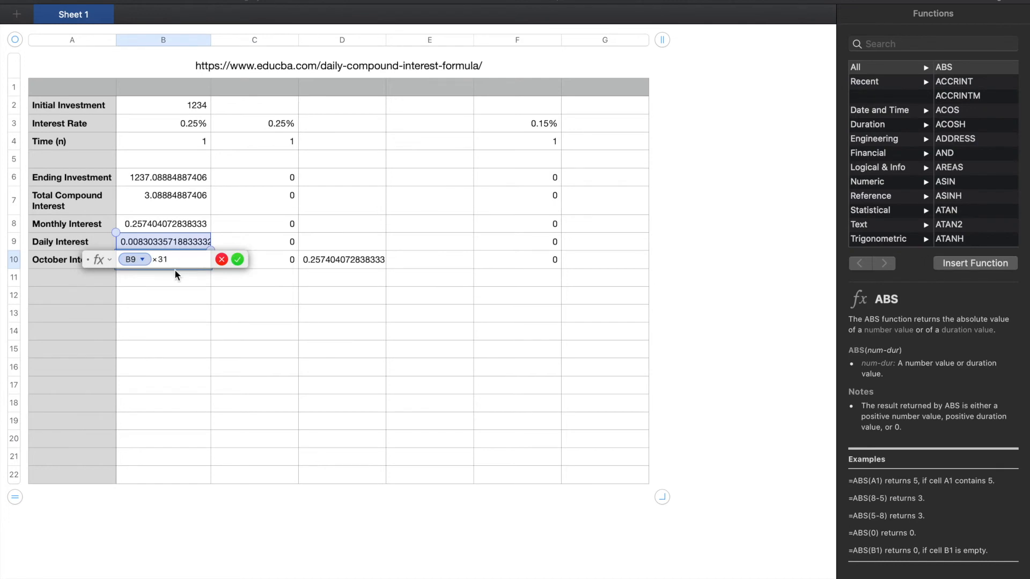
pyautogui.write('28')
pyautogui.press('Return')
# Enter 4321 as the Initial Investment in column C
pyautogui.press('Right')
pyautogui.press('Up')
pyautogui.press('Up')
pyautogui.press('Up')
pyautogui.press('Up')
pyautogui.press('Up')
pyautogui.press('Up')
pyautogui.press('Up')
pyautogui.press('Up')
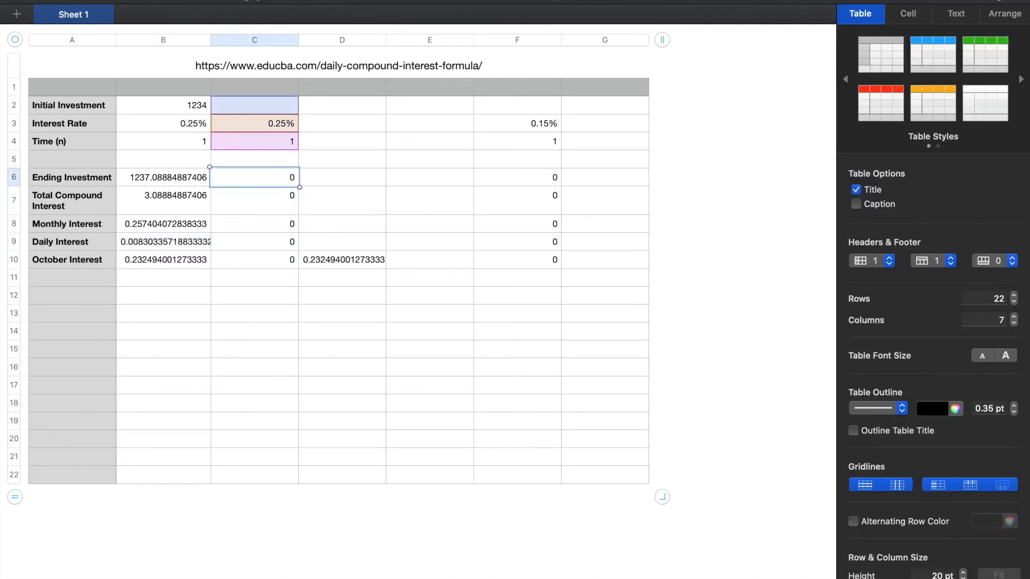
pyautogui.press('Up')
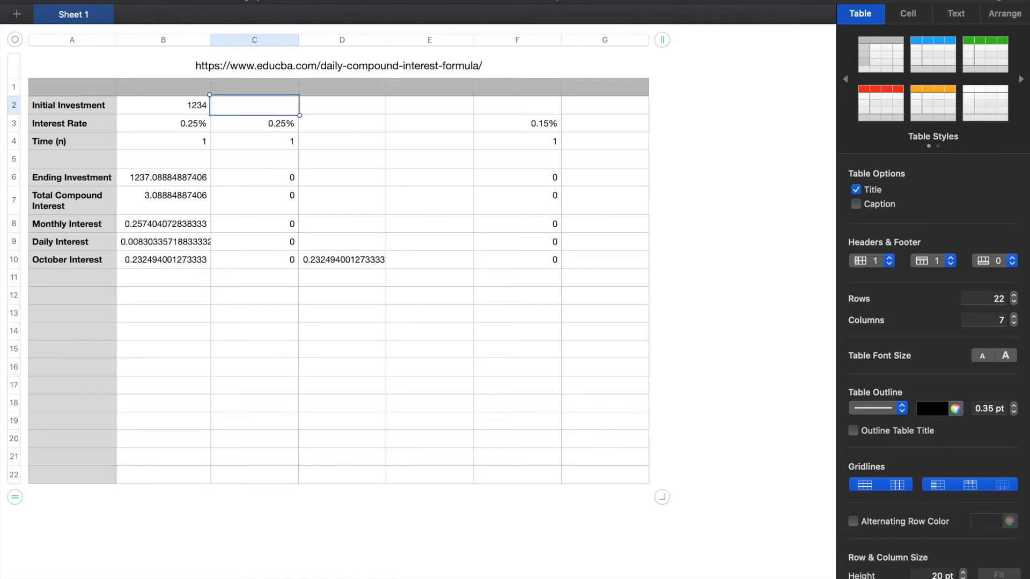
pyautogui.write('4321')
pyautogui.press('Return')
# Review column C's interest results and October Interest formula, and check the cells the combined October total in column D references
pyautogui.press('Down')
pyautogui.press('Down')
pyautogui.press('Down')
pyautogui.press('Down')
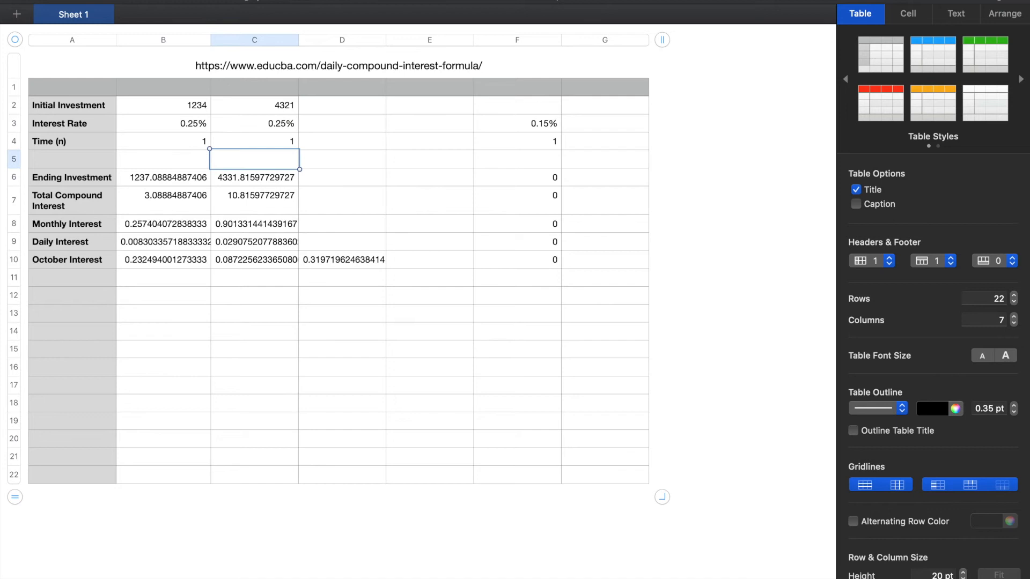
pyautogui.press('Down')
pyautogui.press('Down')
pyautogui.press('Down')
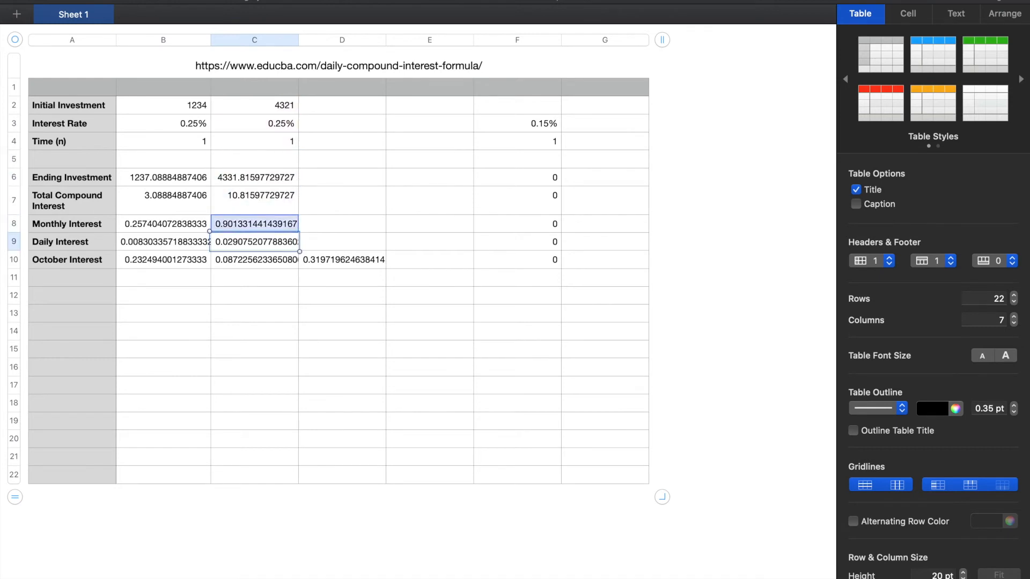
pyautogui.press('Up')
pyautogui.click(245, 262)
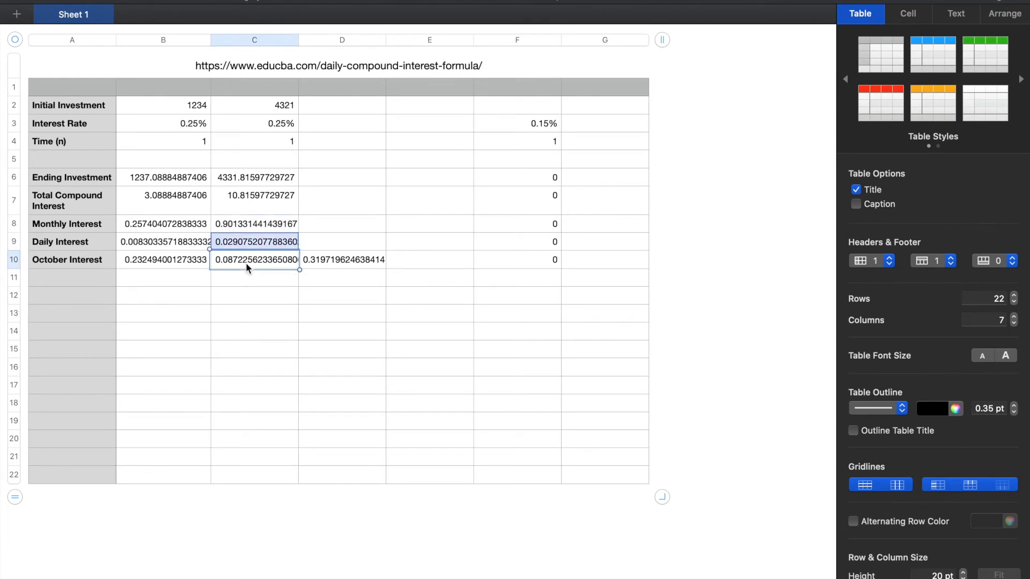
pyautogui.click(246, 262)
pyautogui.press('Escape')
pyautogui.click(245, 263)
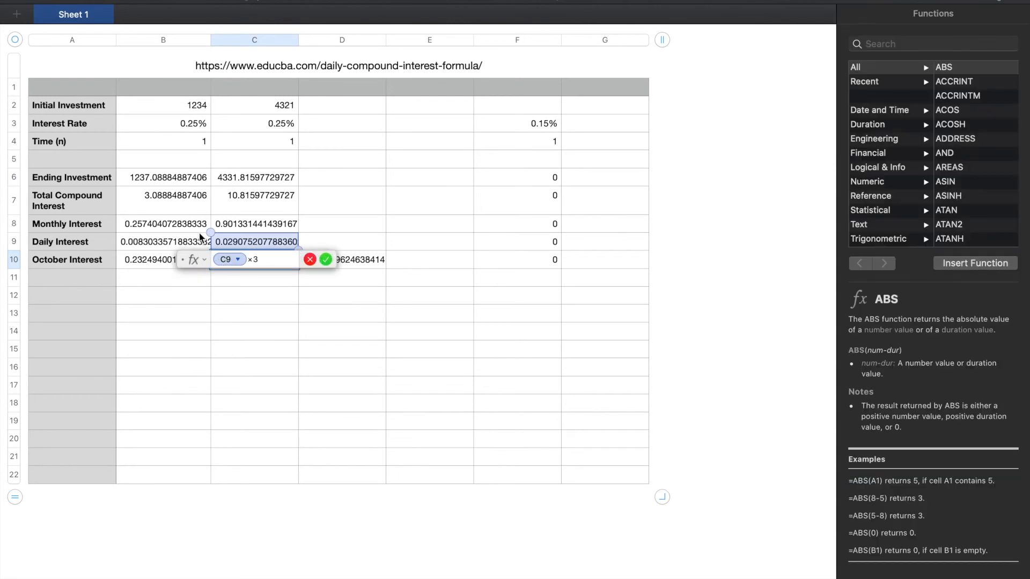
pyautogui.press('Return')
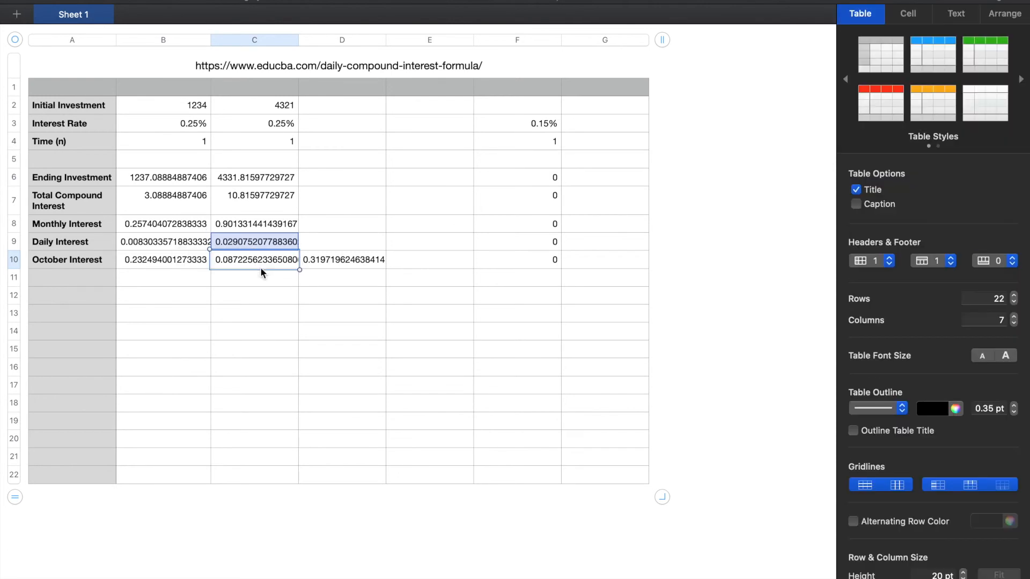
pyautogui.doubleClick(338, 265)
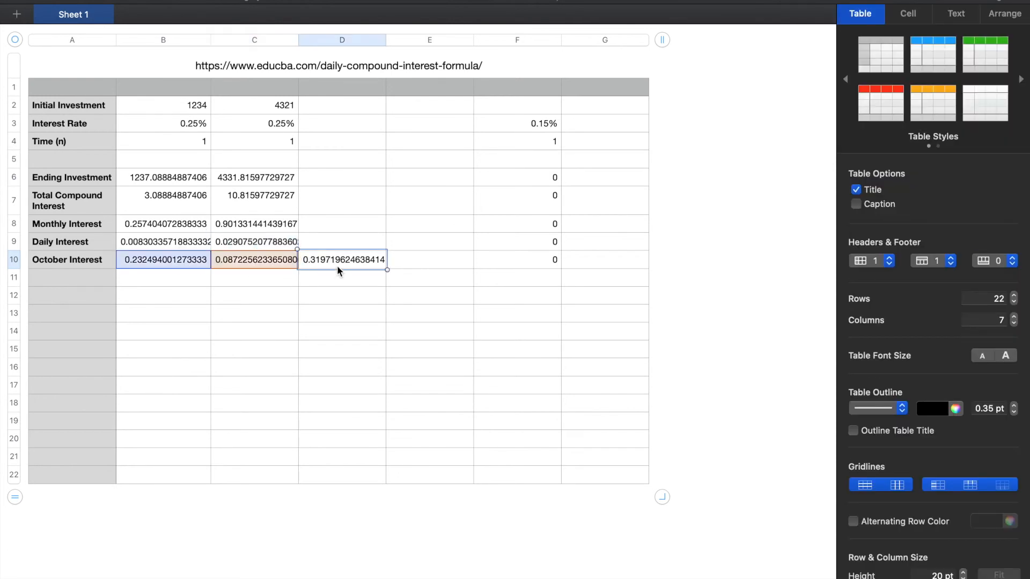
pyautogui.press('Return')
pyautogui.click(534, 106)
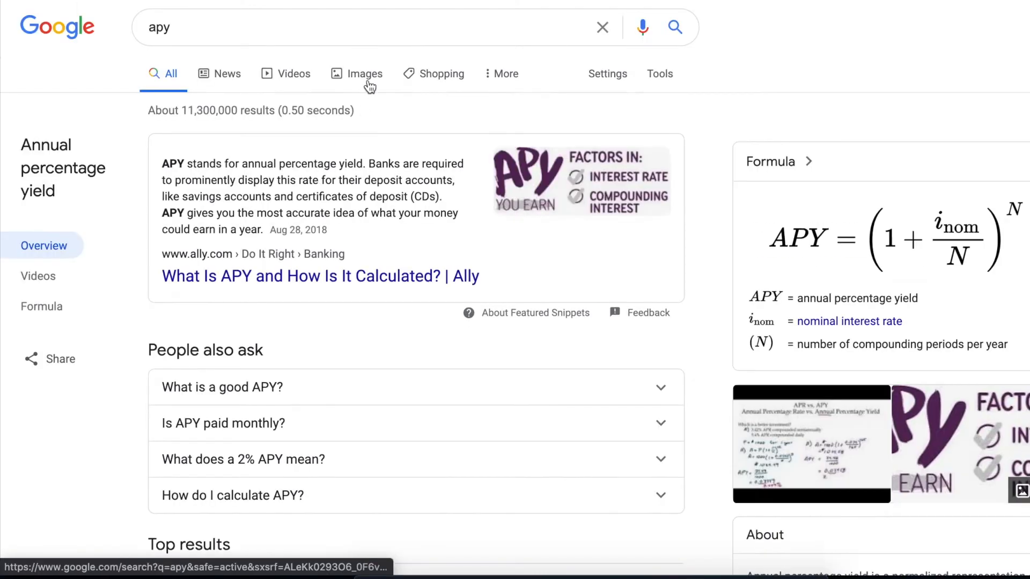
# Switch to the web browser, search Google for "compound interest" and skim Investopedia's Compound Interest article
pyautogui.scroll(-10, 332, 15)
pyautogui.tripleClick(333, 15)
pyautogui.write('compound interest')
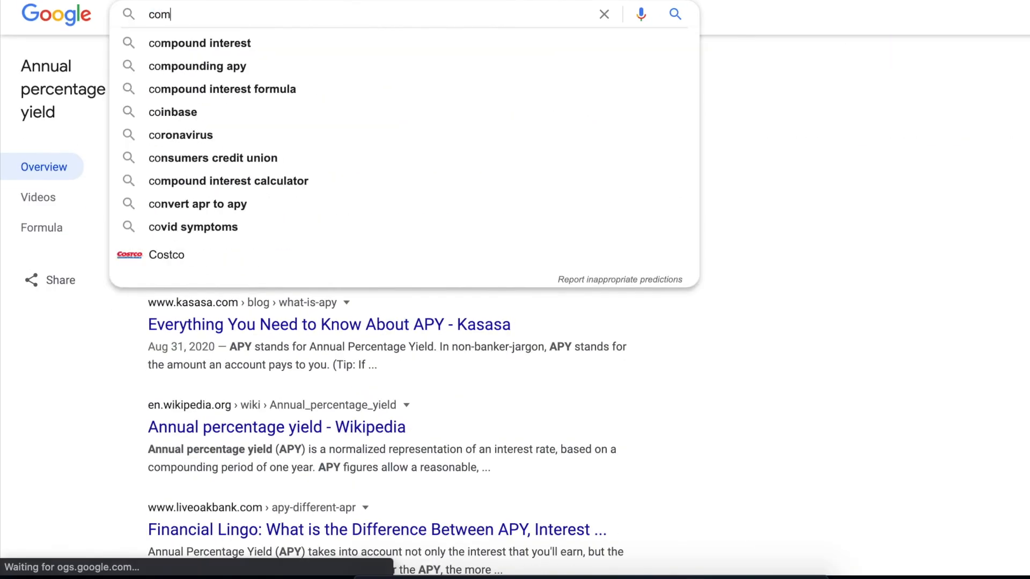
pyautogui.press('Return')
pyautogui.scroll(-5, 366, 92)
pyautogui.click(406, 113)
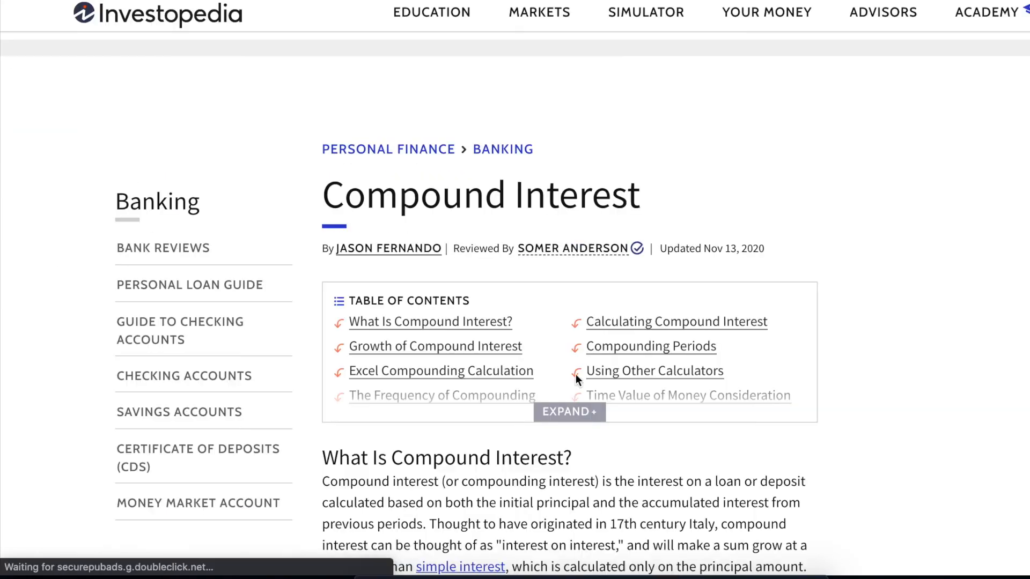
pyautogui.scroll(-20, 532, 193)
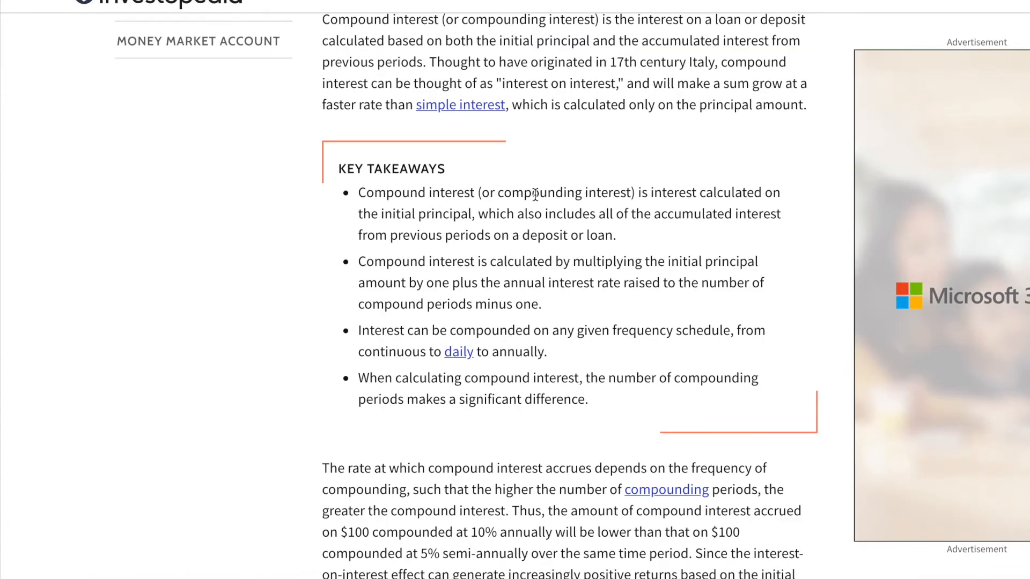
pyautogui.scroll(-20, 532, 197)
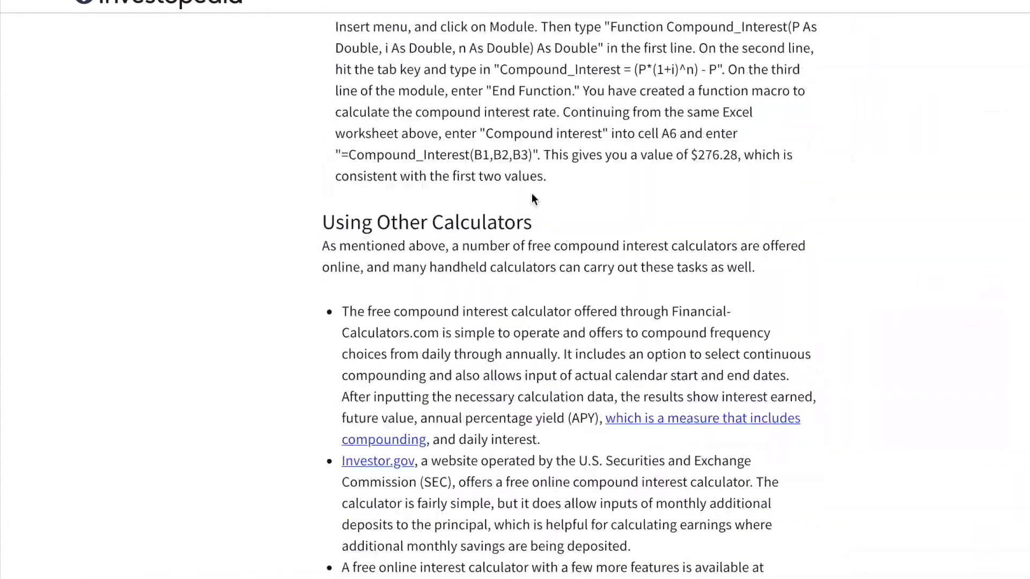
# Search the Compound Interest article for "formula", step through the matches, and return to the start of the article
pyautogui.scroll(-15, 531, 194)
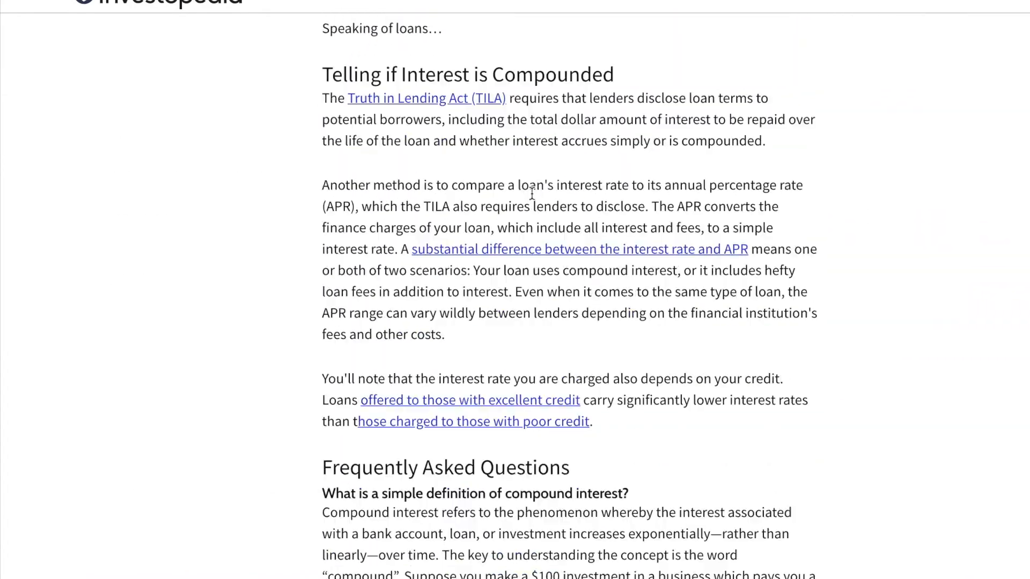
pyautogui.scroll(20, 532, 194)
pyautogui.scroll(20, 531, 193)
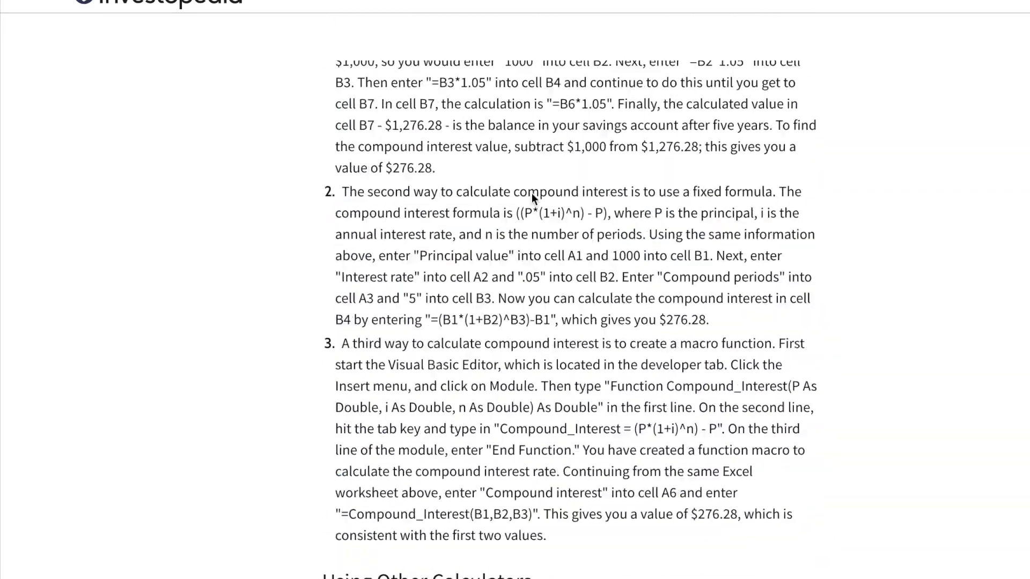
pyautogui.write('mula')
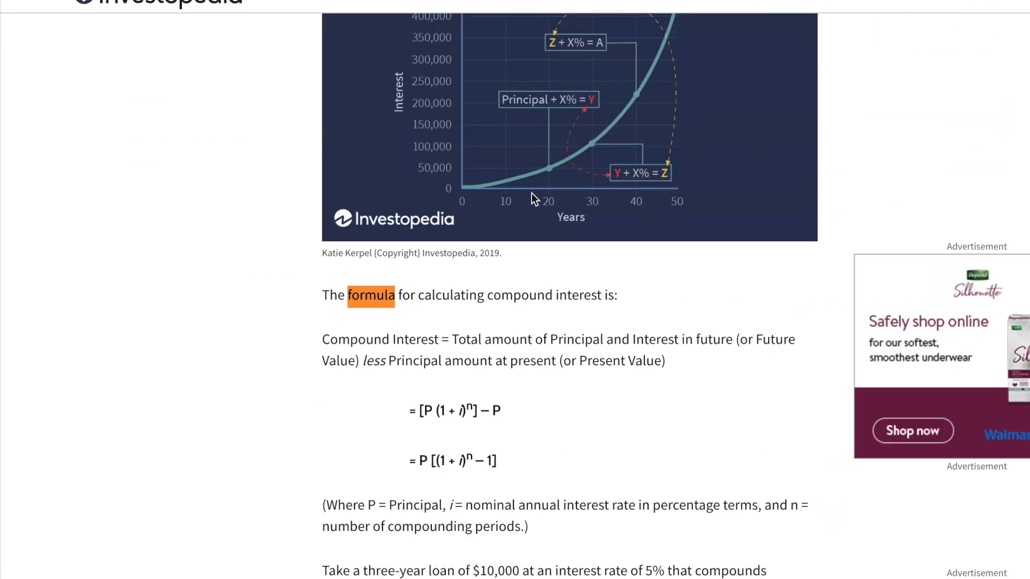
pyautogui.scroll(-2, 494, 302)
pyautogui.press('Return')
pyautogui.press('Return')
pyautogui.press('Return')
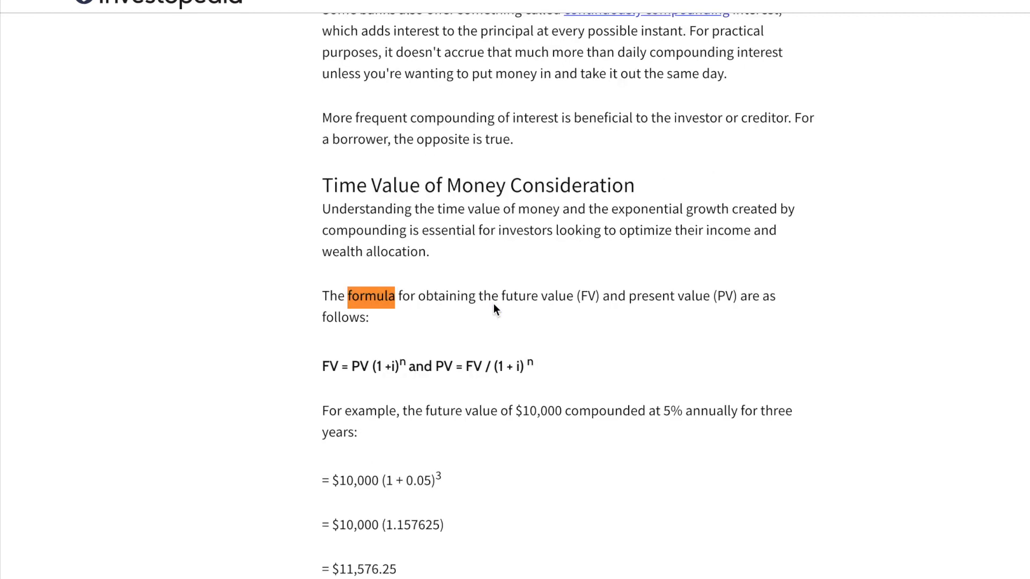
pyautogui.press('Return')
pyautogui.press('Return')
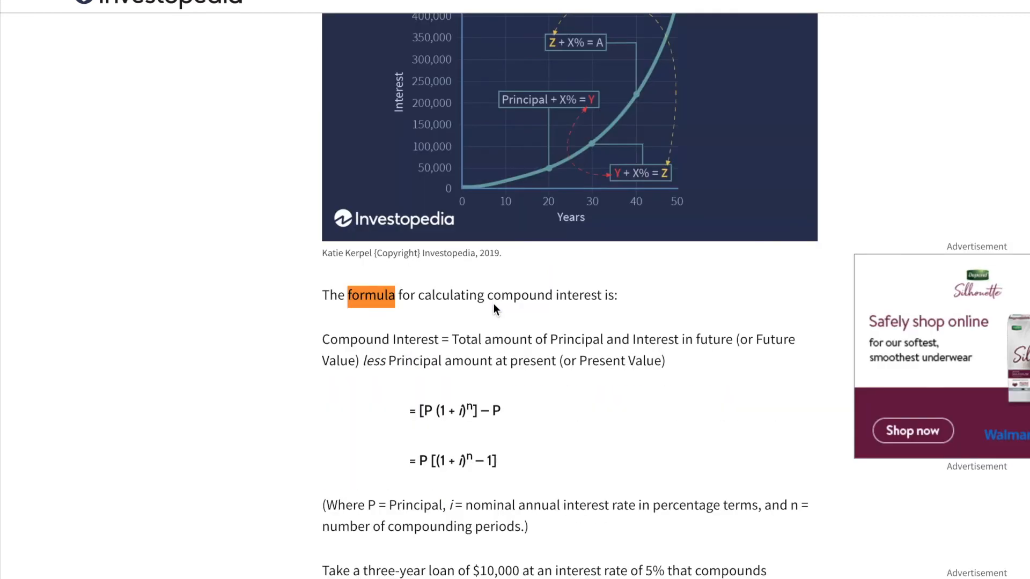
pyautogui.scroll(20, 493, 303)
pyautogui.scroll(-1, 493, 304)
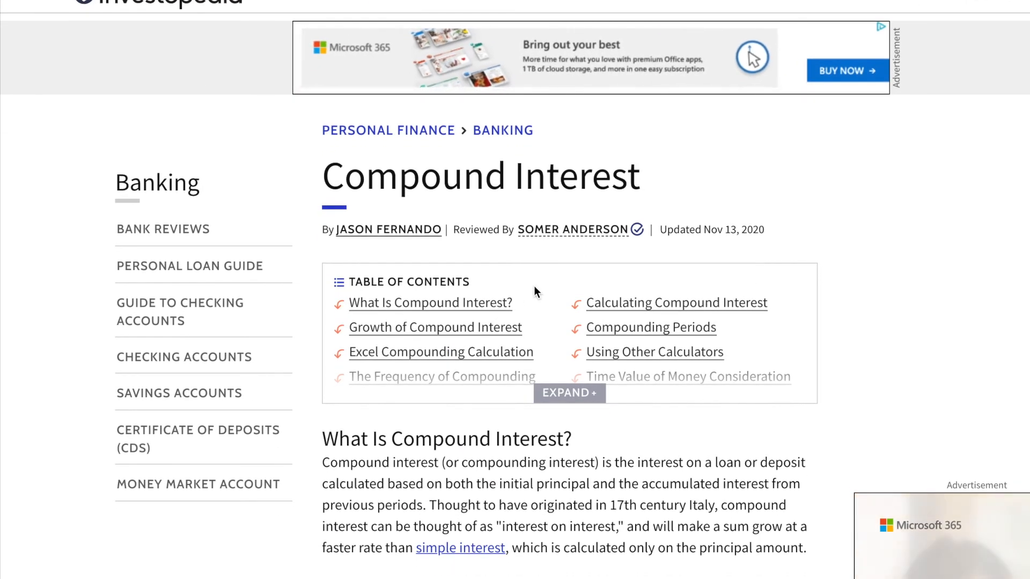
pyautogui.scroll(-4, 537, 264)
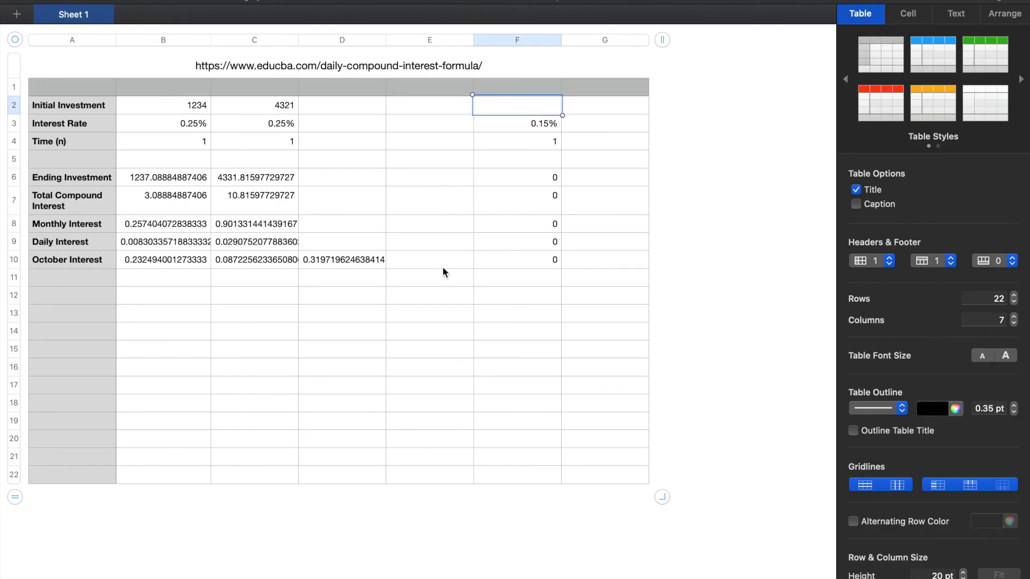
pyautogui.press('Left')
pyautogui.press('Left')
pyautogui.press('Left')
pyautogui.press('Left')
pyautogui.press('Right')
pyautogui.press('Right')
pyautogui.press('Right')
pyautogui.press('Right')
pyautogui.press('Down')
pyautogui.press('Left')
pyautogui.press('Left')
pyautogui.press('Left')
pyautogui.press('Left')
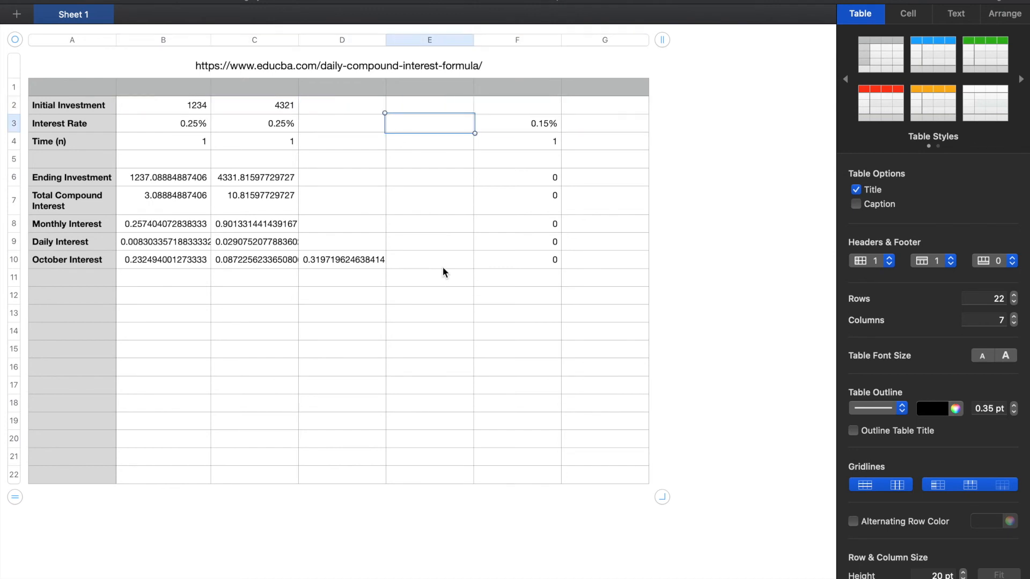
pyautogui.press('Down')
pyautogui.press('Up')
pyautogui.press('Up')
pyautogui.press('Right')
pyautogui.press('Right')
pyautogui.press('Right')
pyautogui.press('Right')
pyautogui.press('Right')
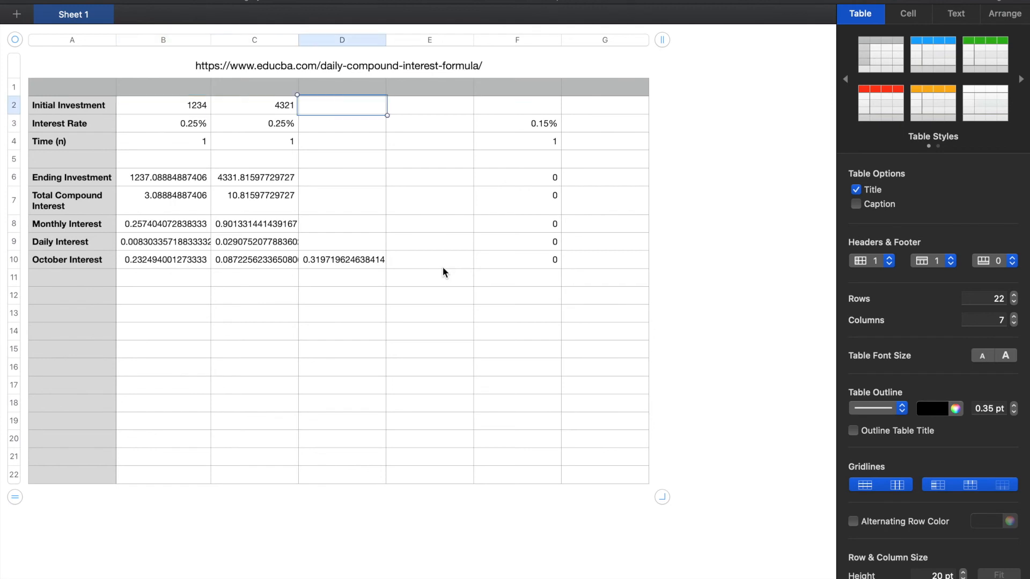
pyautogui.press('Left')
pyautogui.press('Left')
pyautogui.press('Left')
pyautogui.press('Left')
pyautogui.press('Left')
pyautogui.press('Left')
pyautogui.press('Down')
pyautogui.press('Right')
pyautogui.press('Right')
pyautogui.press('Right')
pyautogui.press('Right')
pyautogui.press('Right')
pyautogui.press('Up')
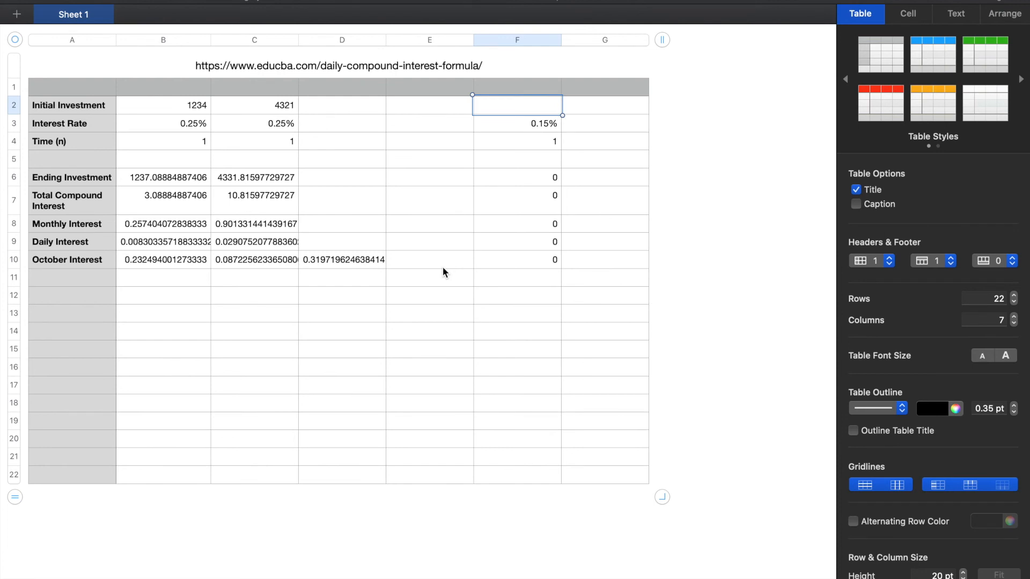
pyautogui.press('Down')
pyautogui.press('Up')
pyautogui.press('Down')
pyautogui.press('Down')
pyautogui.press('Up')
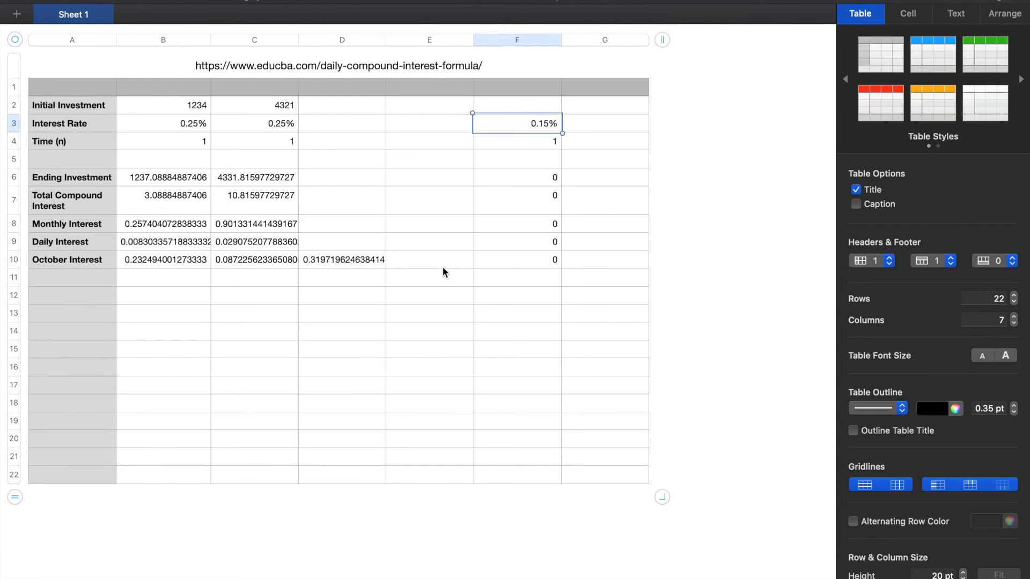
pyautogui.press('Down')
pyautogui.press('Up')
pyautogui.press('Down')
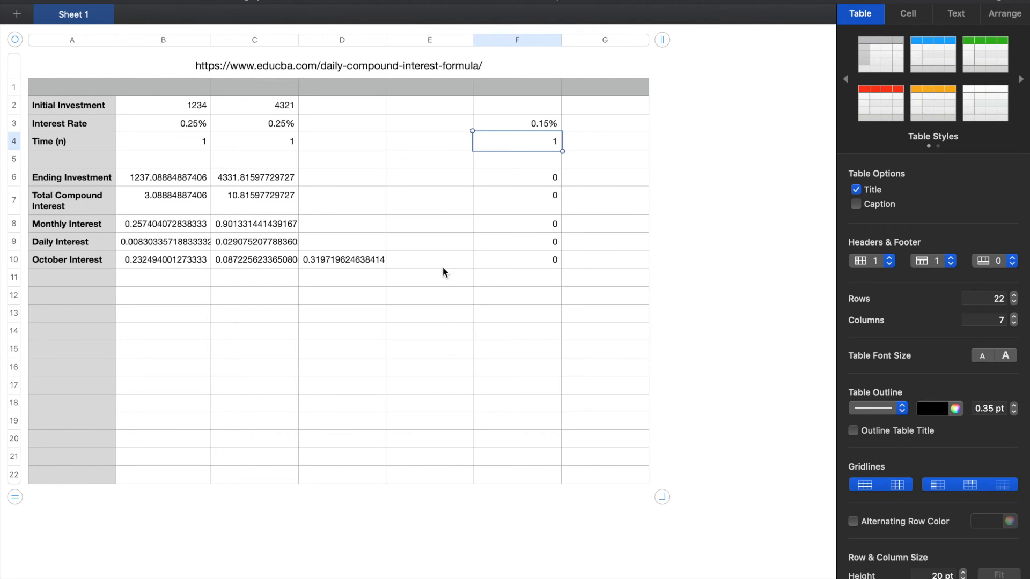
pyautogui.press('Up')
pyautogui.press('Down')
pyautogui.press('Left')
pyautogui.press('Left')
pyautogui.press('Left')
pyautogui.press('Left')
pyautogui.press('Right')
pyautogui.press('Right')
pyautogui.press('Right')
pyautogui.press('Right')
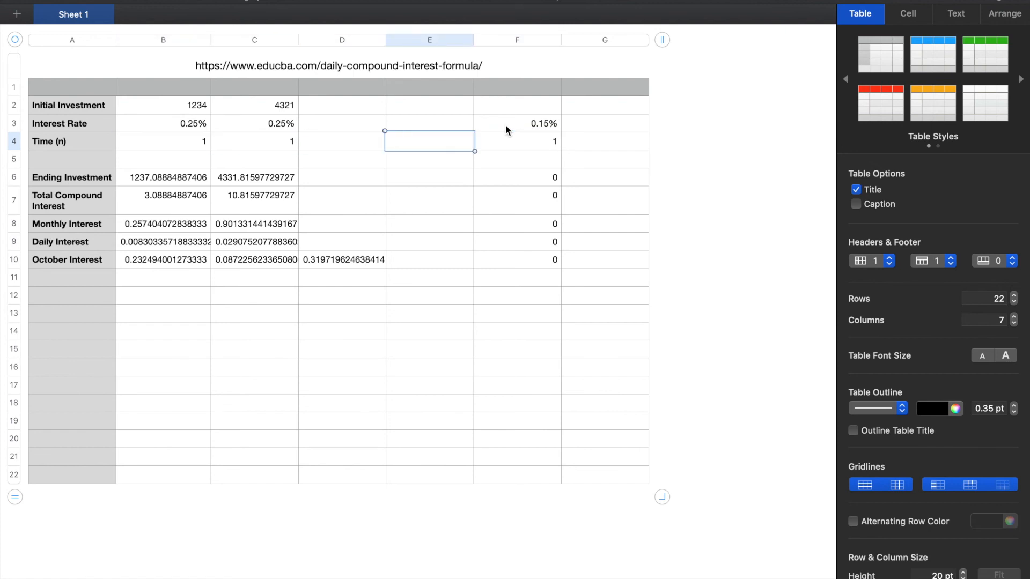
pyautogui.press('Left')
pyautogui.press('Left')
pyautogui.press('Left')
pyautogui.press('Right')
pyautogui.press('Right')
pyautogui.press('Right')
pyautogui.press('Right')
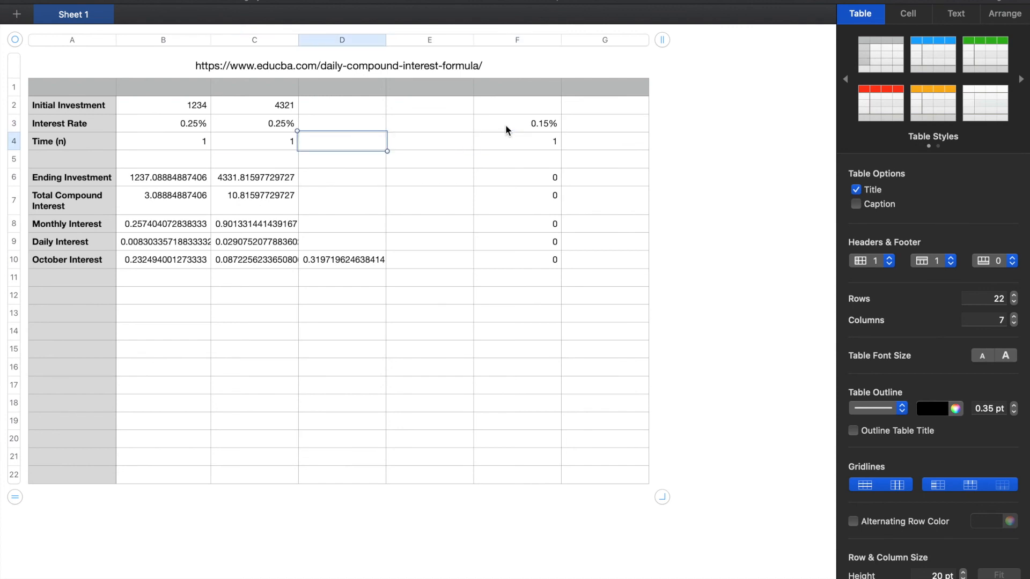
pyautogui.press('Up')
pyautogui.press('Up')
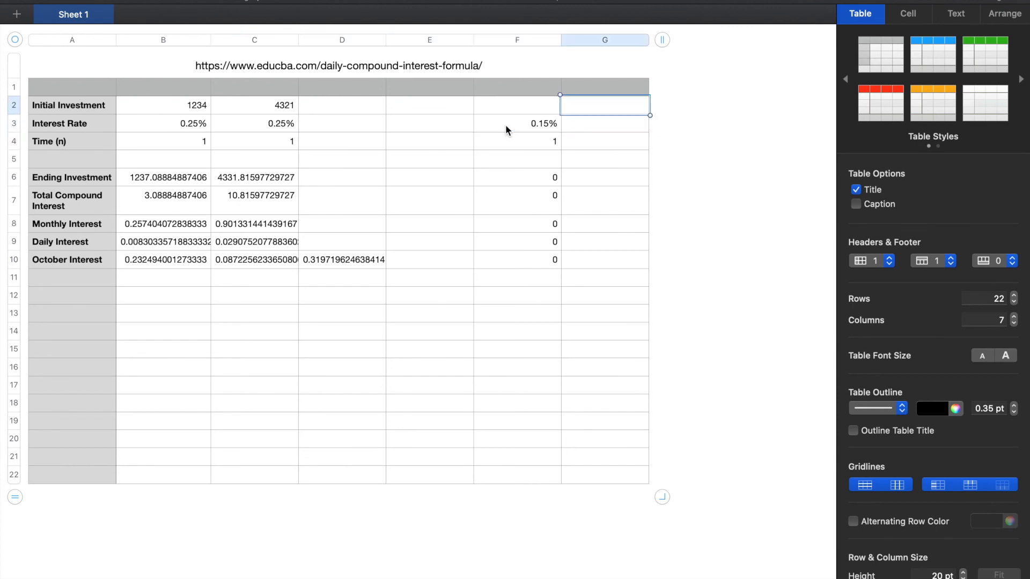
pyautogui.press('Left')
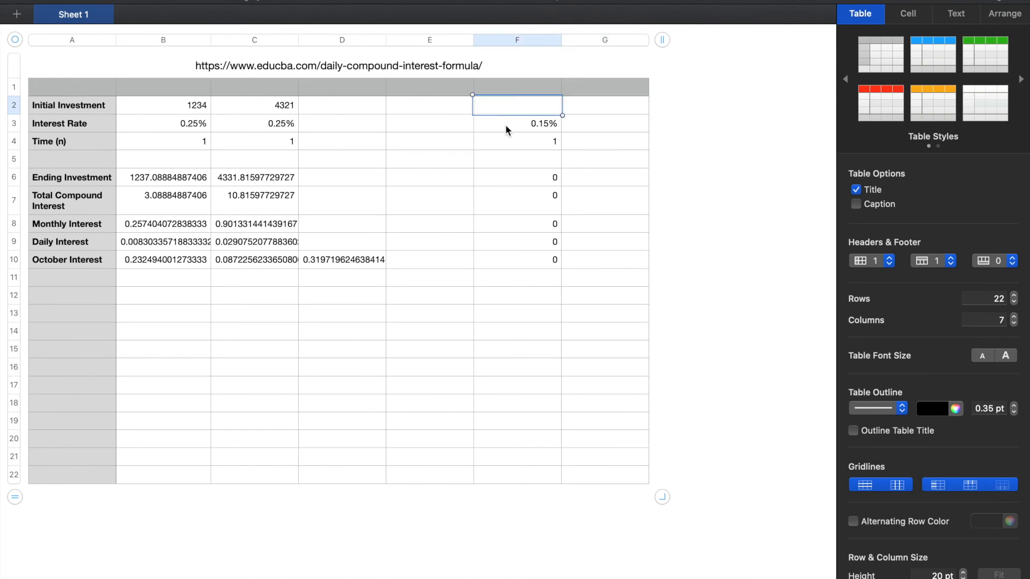